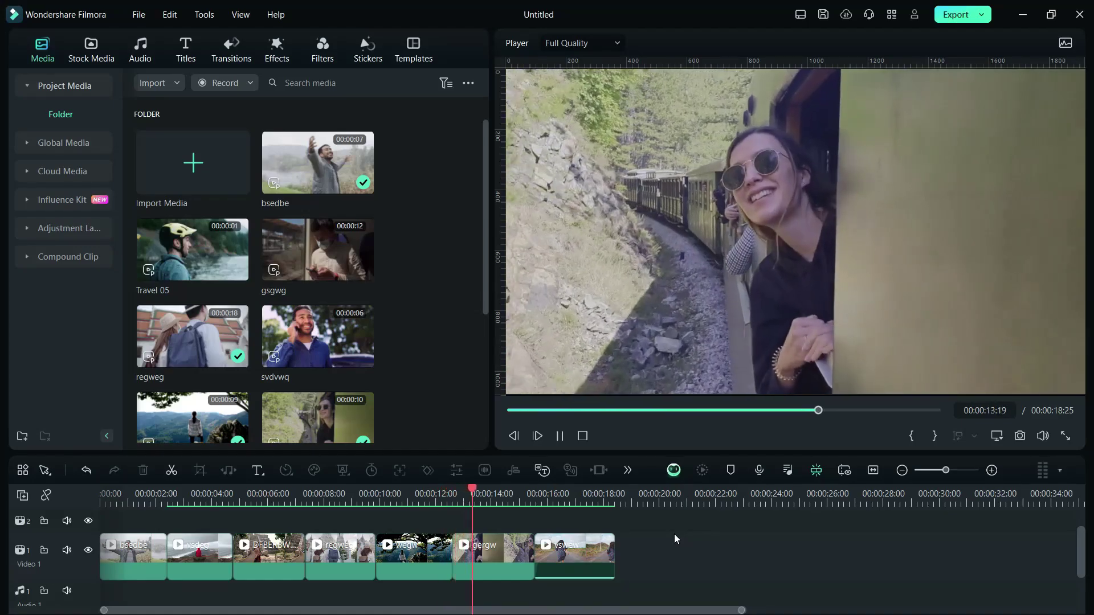
Pause the playback of the seven-clip travel timeline.
left_click(557, 437)
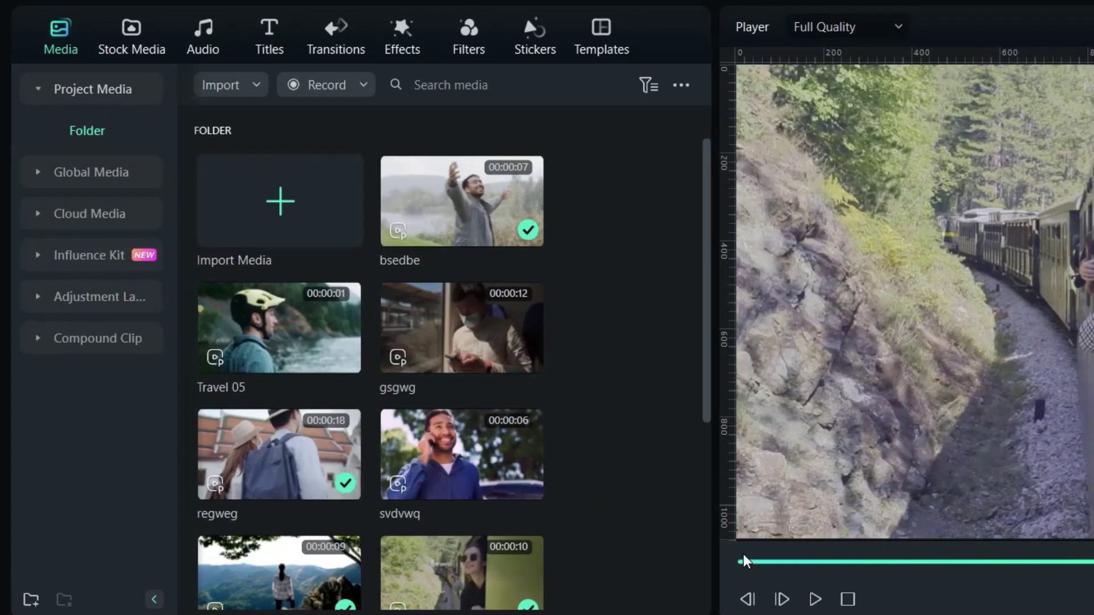
Search Titles for 'simple travel vlog' and open the Simple Travel Vlog collection.
left_click(270, 39)
left_click(331, 86)
type("simple trav")
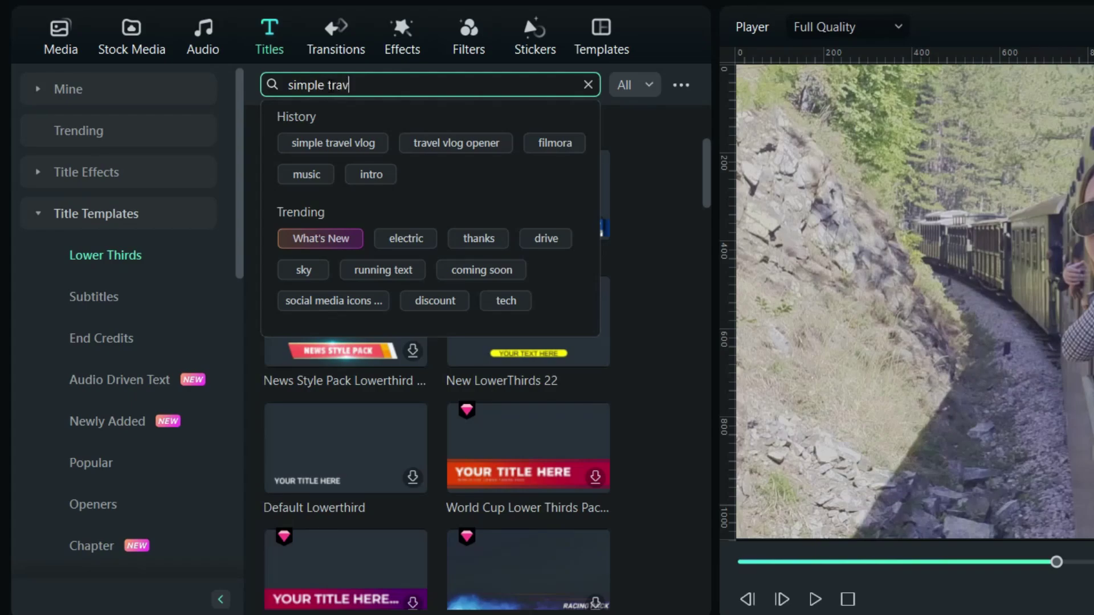
type(" g")
key("Return")
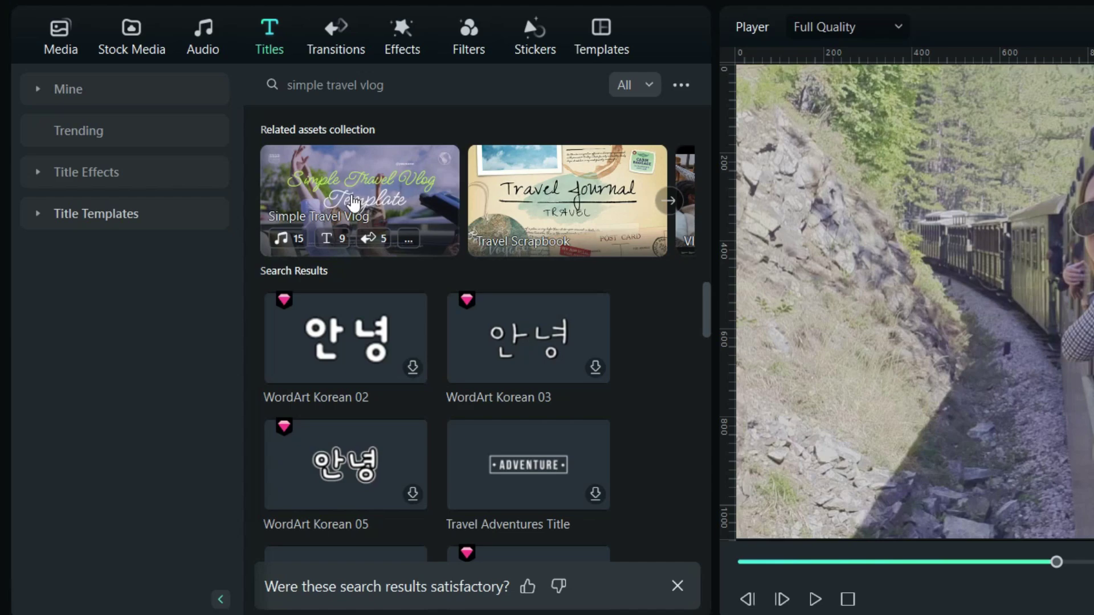
left_click(373, 193)
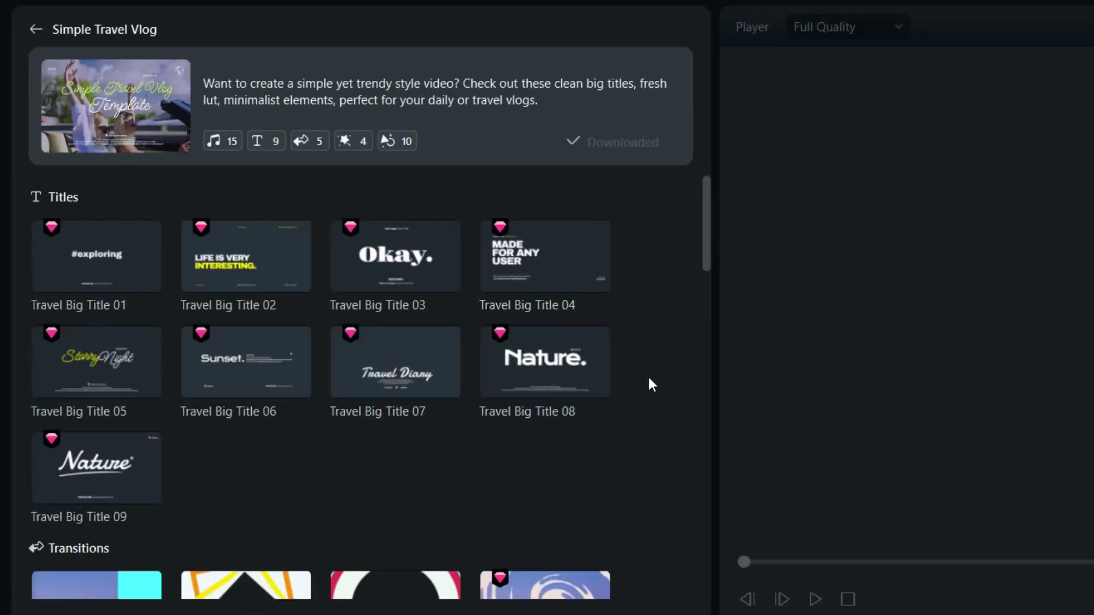
mouse_move(704, 263)
left_mouse_down()
mouse_move(690, 575)
mouse_move(494, 125)
left_mouse_up()
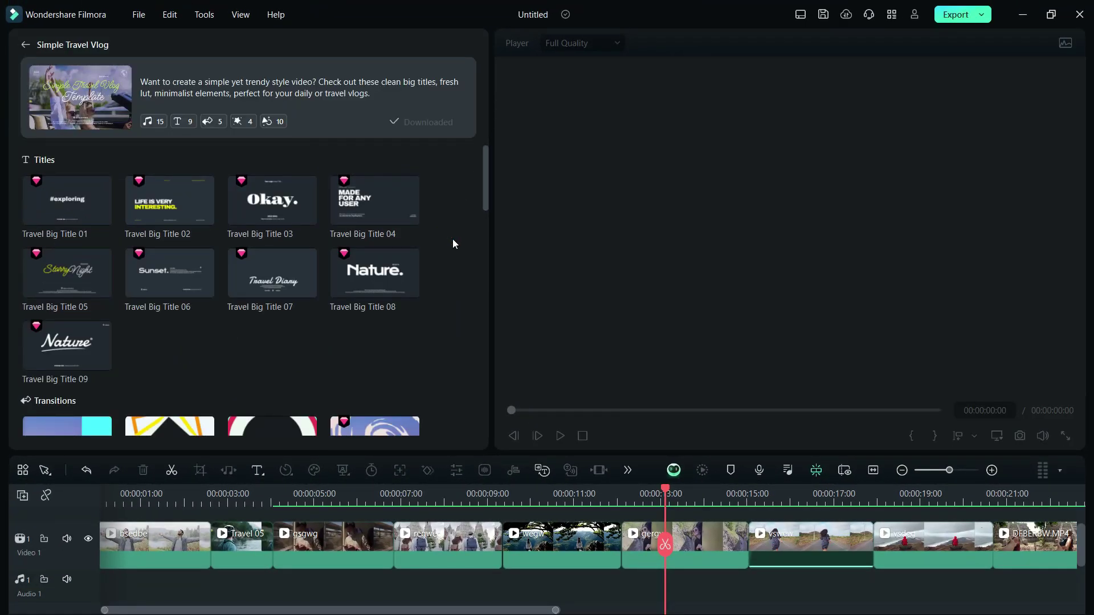
mouse_move(245, 255)
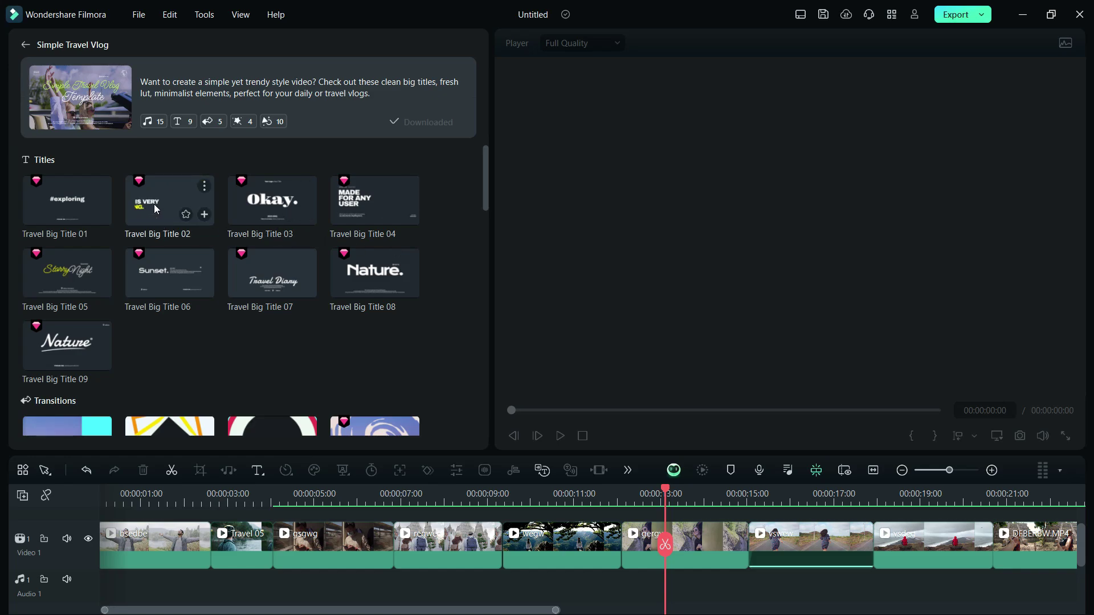
Add Travel Big Title 02 above the first clip and play it from the start.
left_click_drag(153, 205, 110, 545)
left_click(119, 488)
key("space")
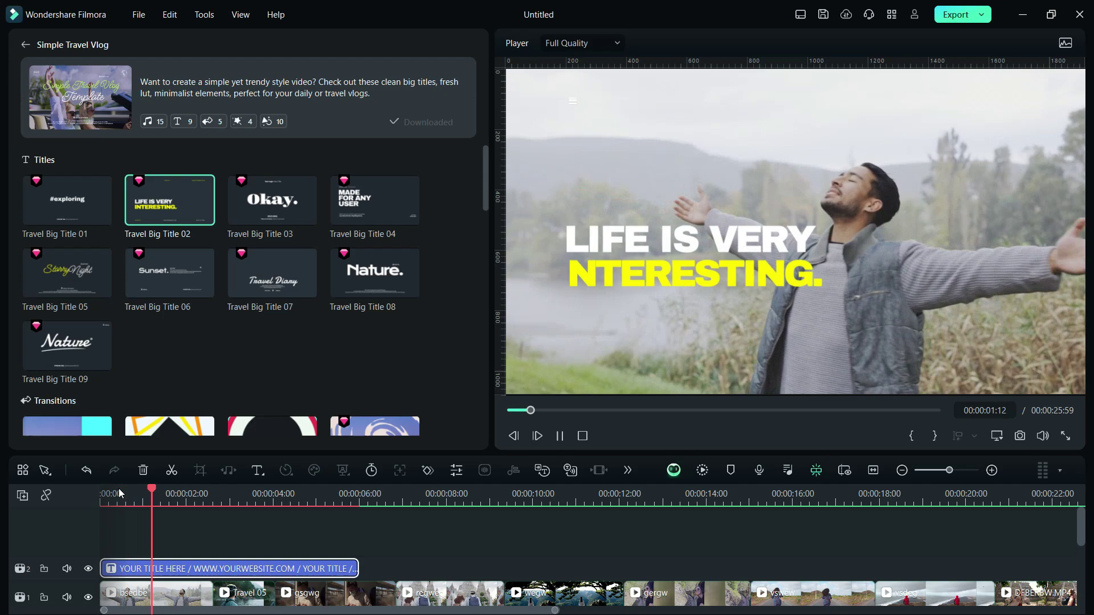
scroll(360, 532, "down", 1)
left_click_drag(358, 543, 218, 542)
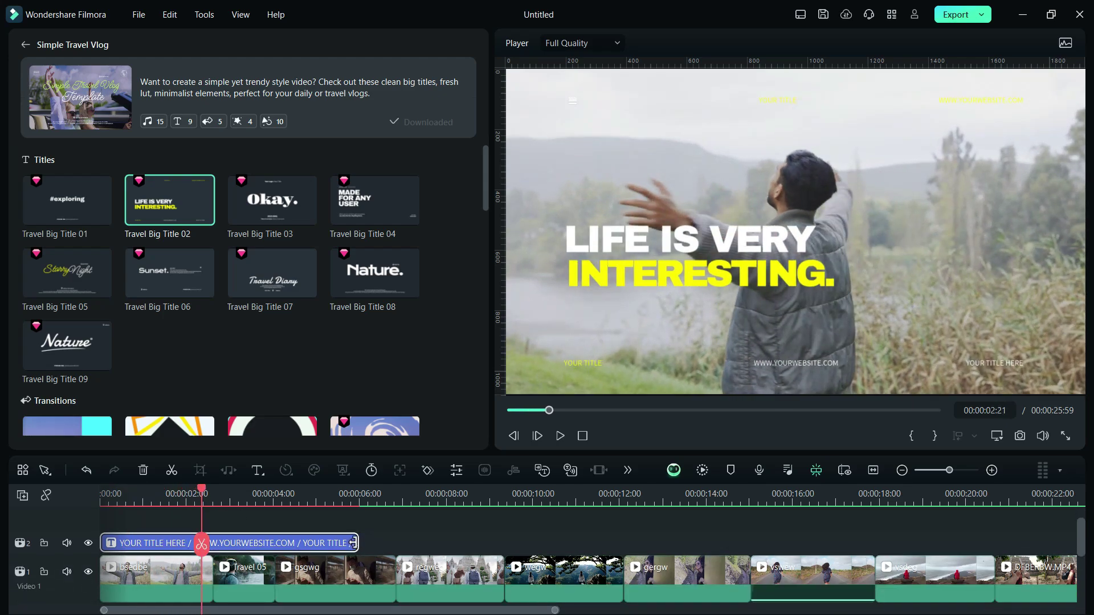
left_click(153, 495)
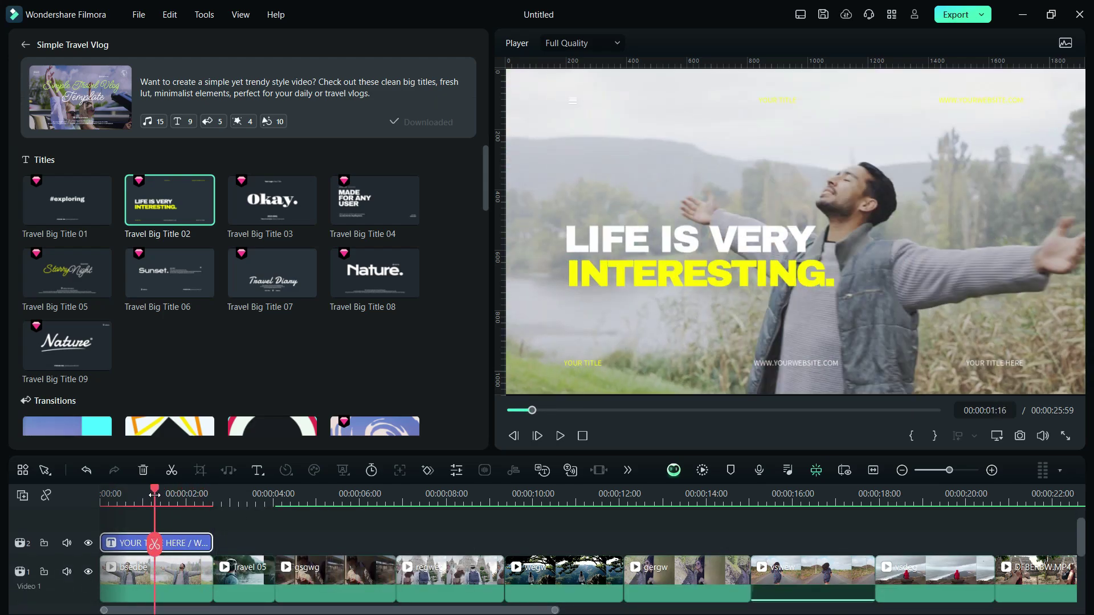
Add and trim the Travel Diary title (Big Title 07), then add the Nature title.
left_click(332, 494)
left_click_drag(272, 272, 417, 543)
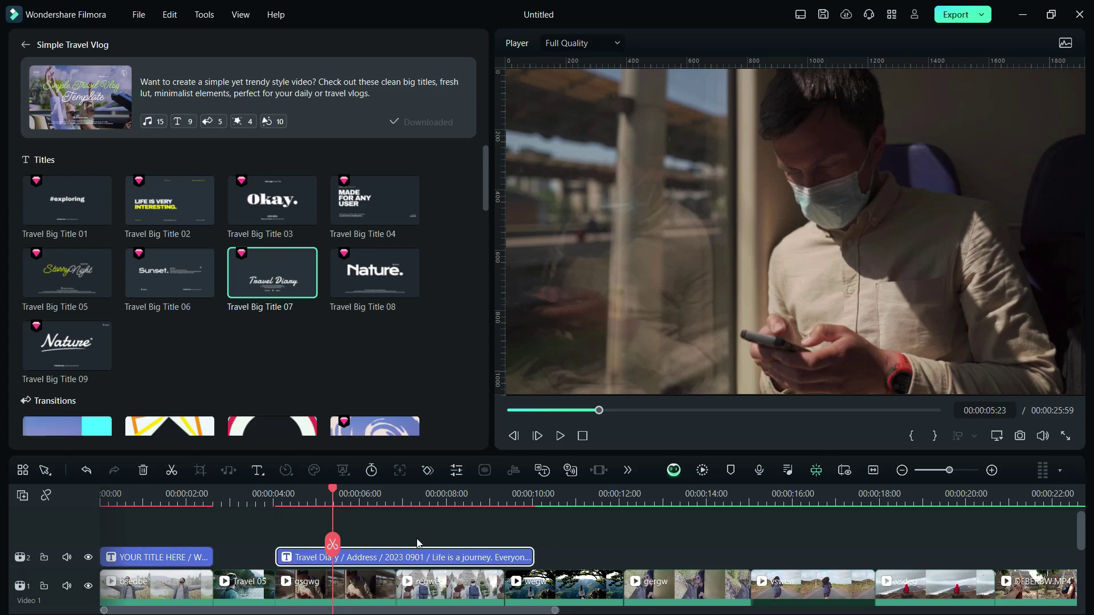
left_click_drag(534, 557, 395, 558)
left_click(547, 494)
left_click_drag(385, 286, 533, 548)
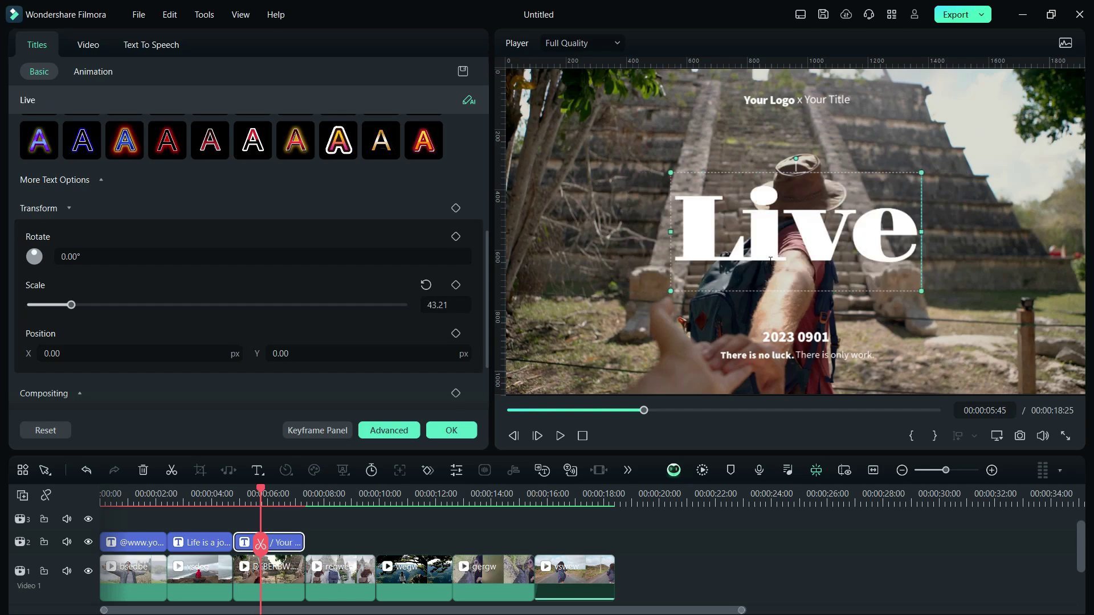
type("!")
Shrink the 'Live!' title, then add Travel Diary and another title extended to 12:36.
left_click_drag(74, 306, 72, 307)
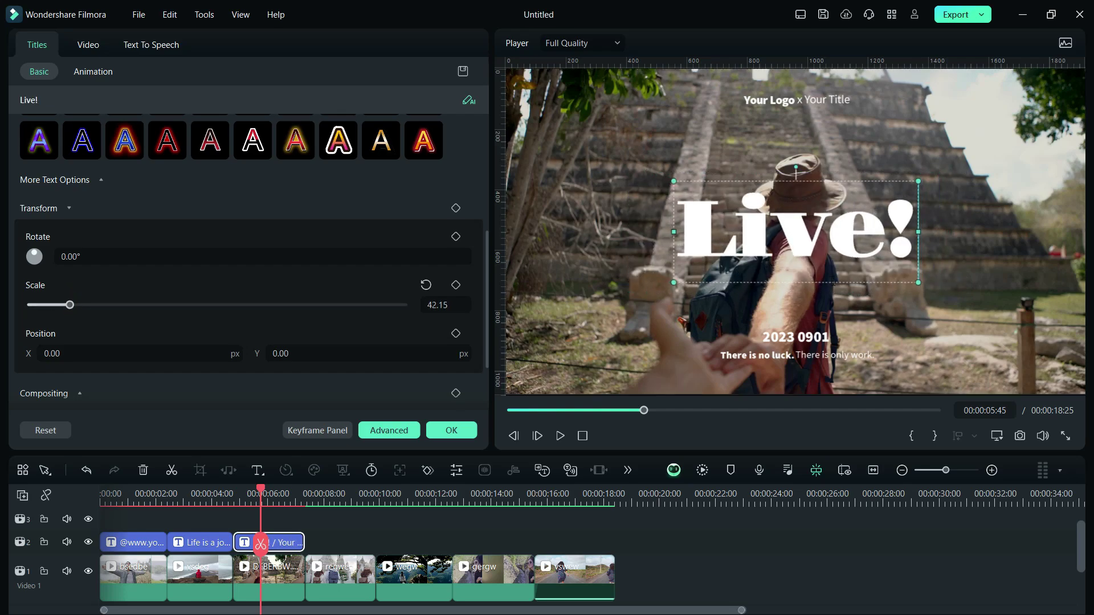
scroll(389, 235, "up", 2)
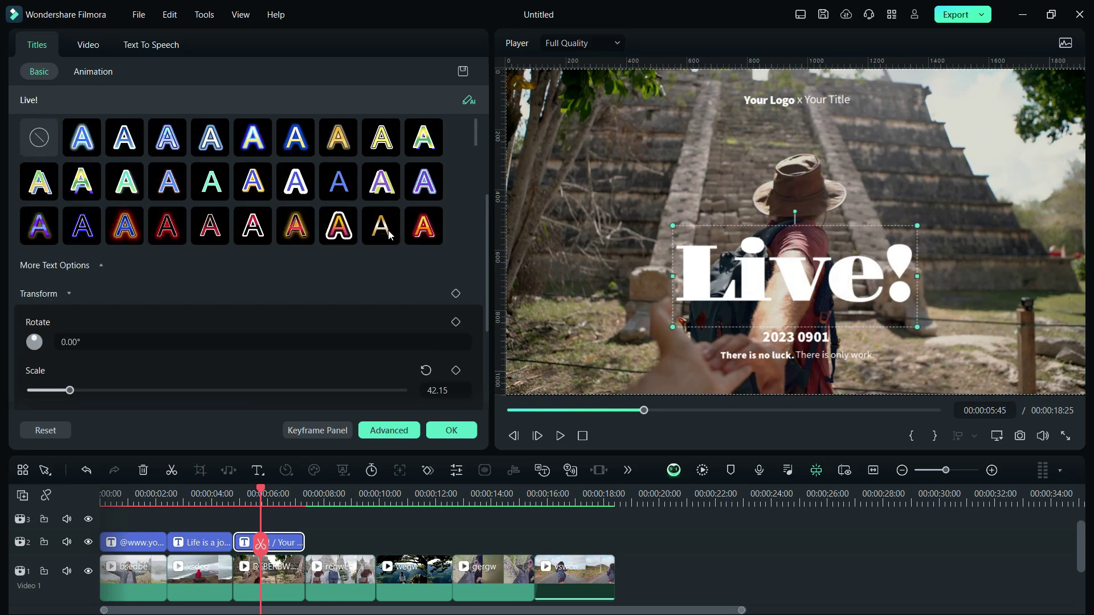
scroll(322, 294, "down", 1)
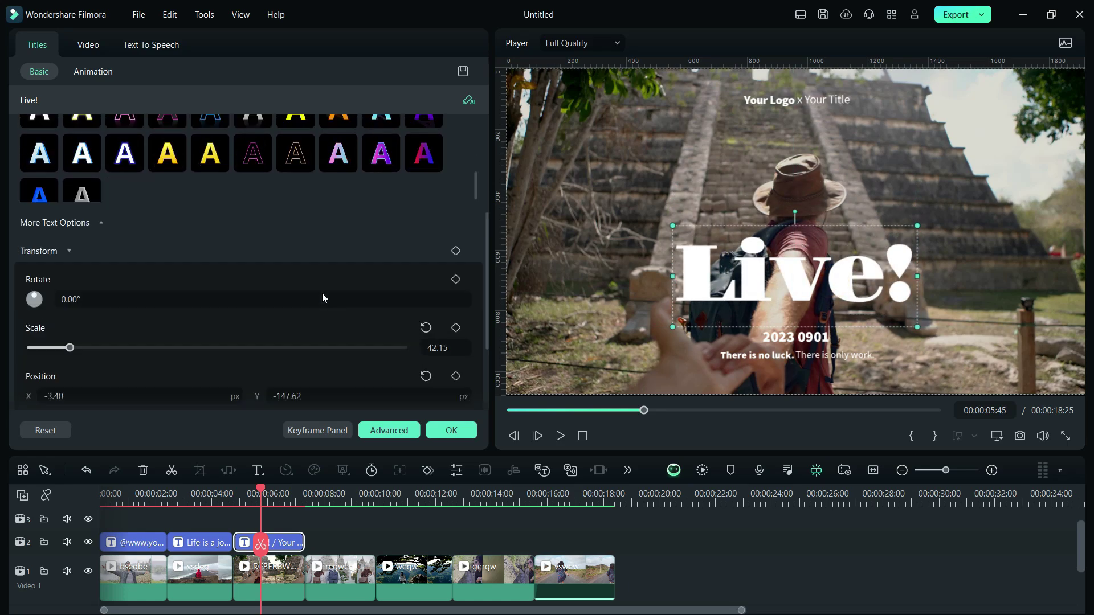
scroll(317, 305, "down", 3)
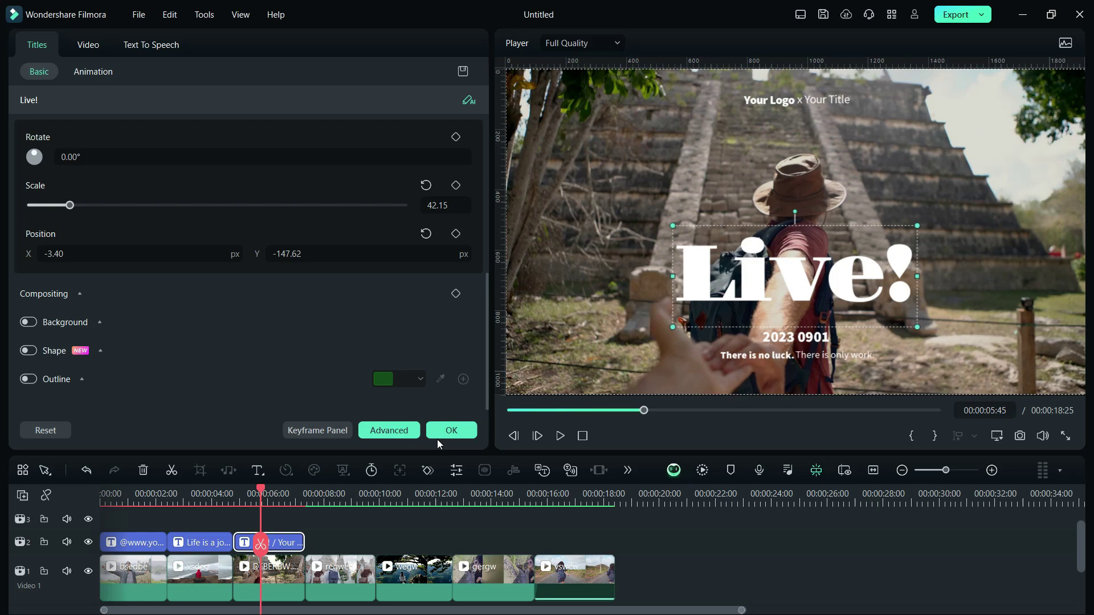
left_click(450, 431)
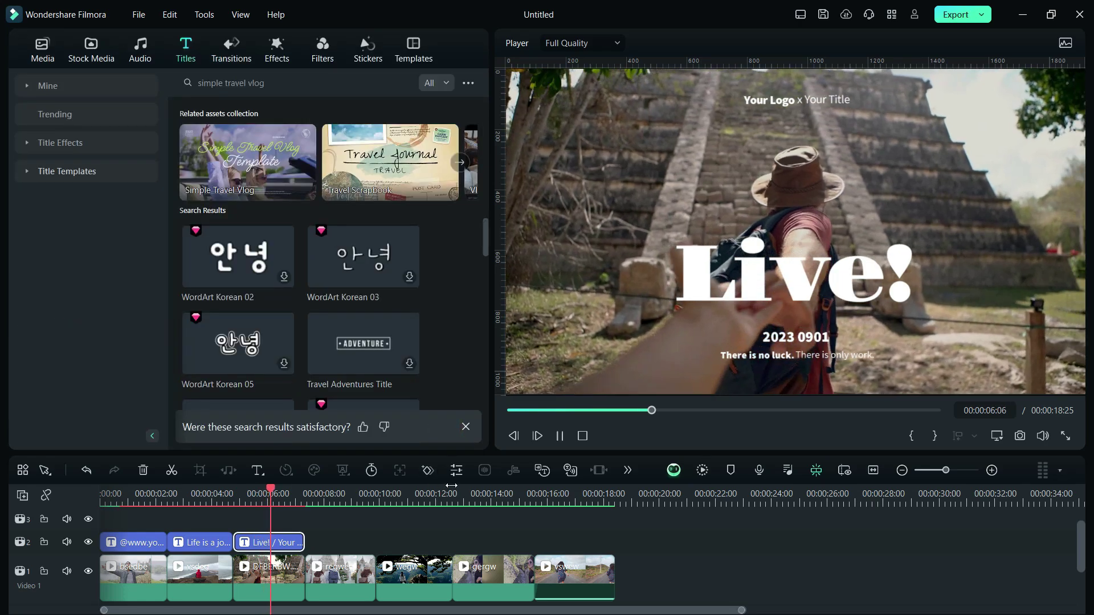
left_click(263, 164)
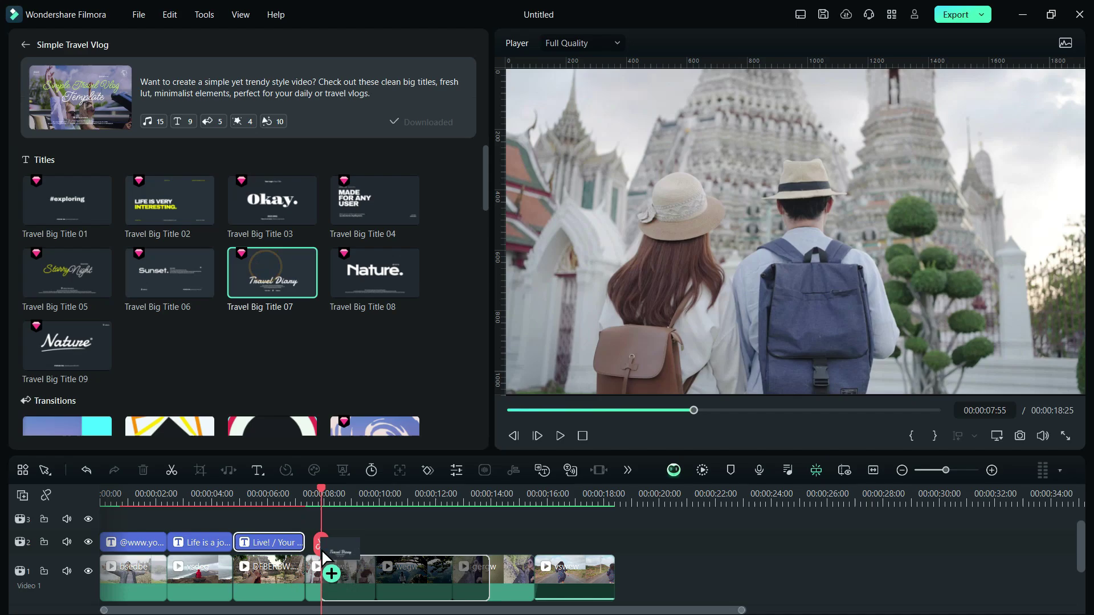
left_click_drag(272, 273, 325, 543)
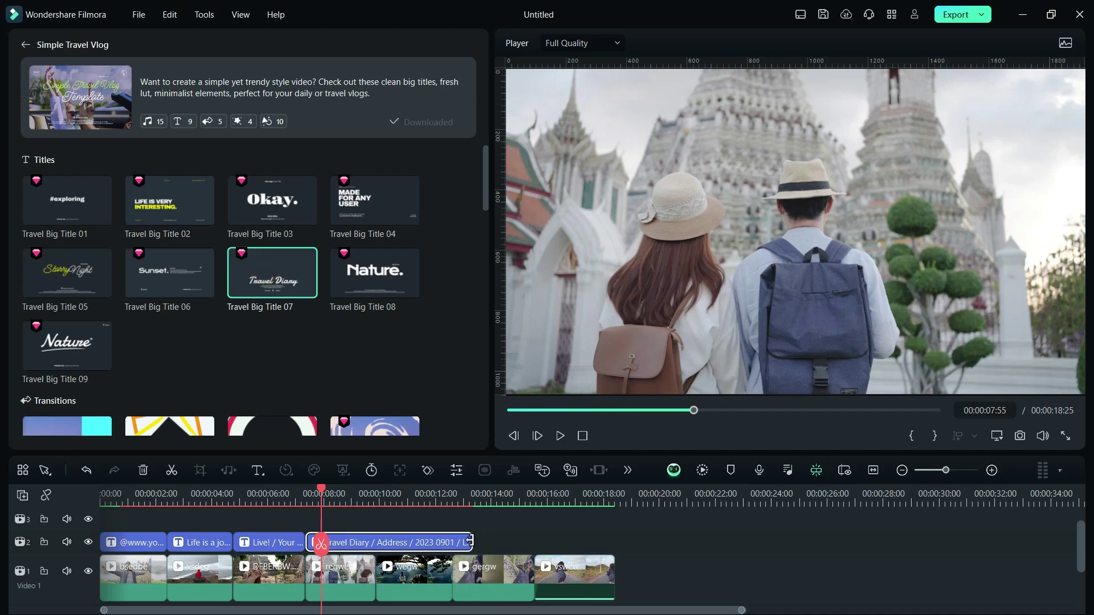
left_click_drag(169, 271, 451, 544)
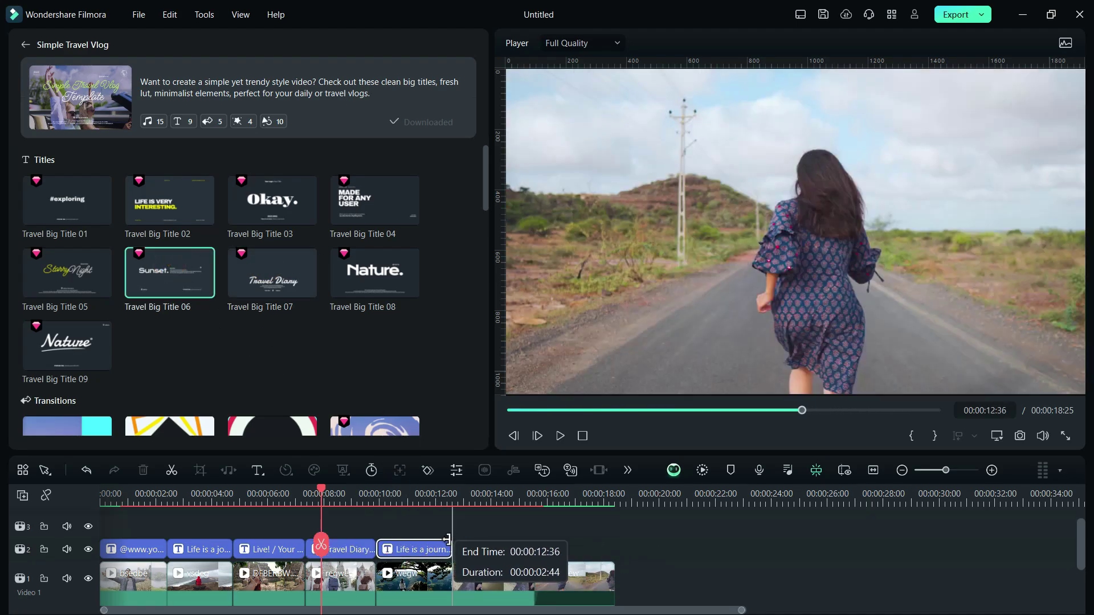
left_click_drag(170, 199, 584, 552)
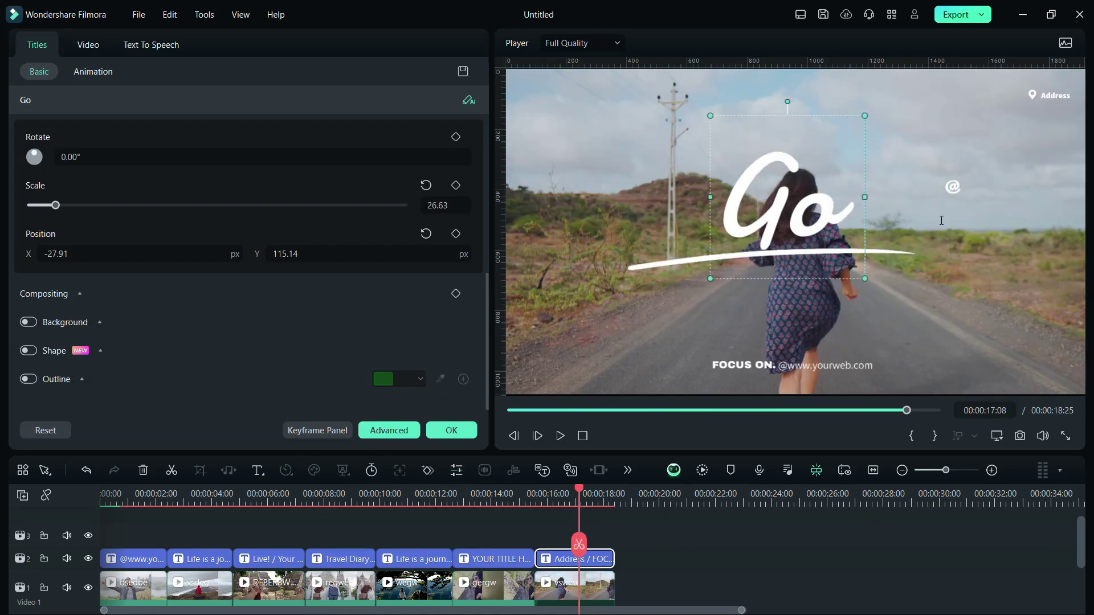
scroll(317, 321, "down", 3)
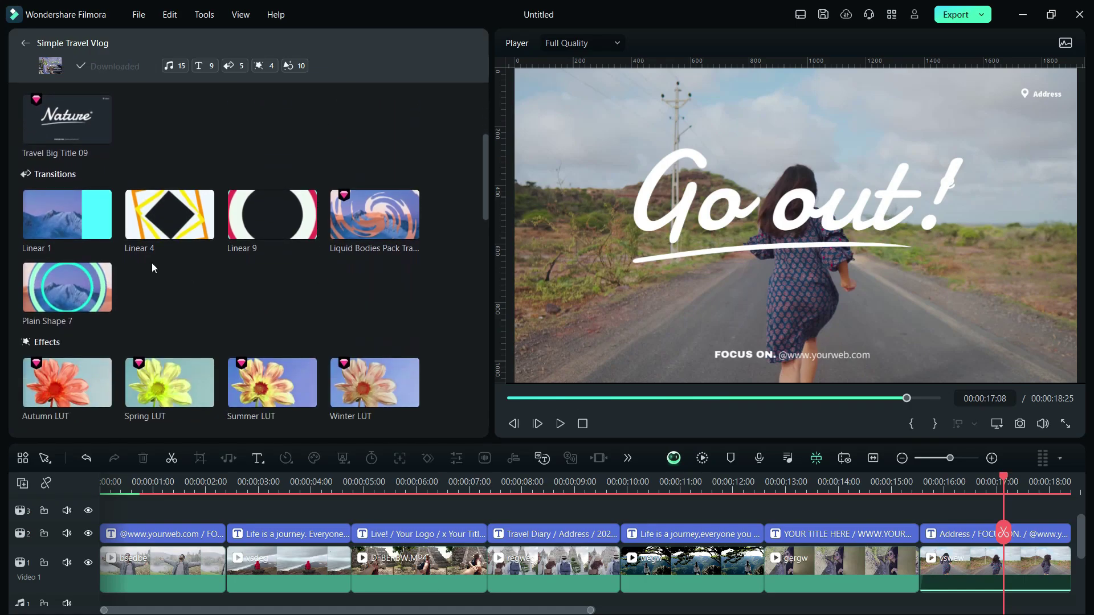
Add the Linear 1 transition between two clips and preview the timeline.
left_click(55, 214)
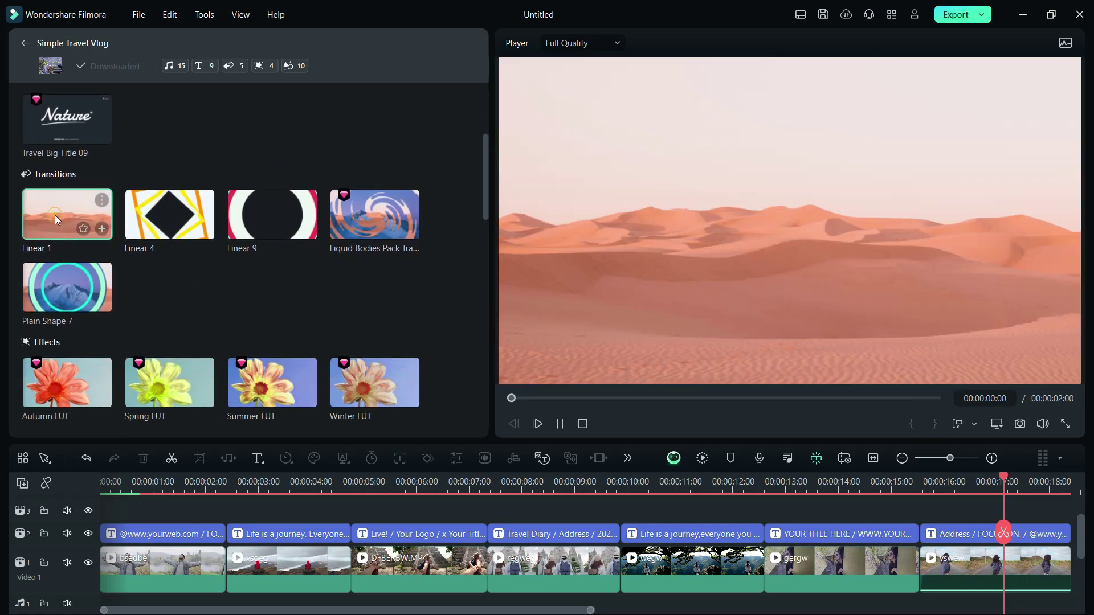
mouse_move(169, 213)
left_mouse_down()
mouse_move(340, 579)
mouse_move(350, 575)
left_mouse_up()
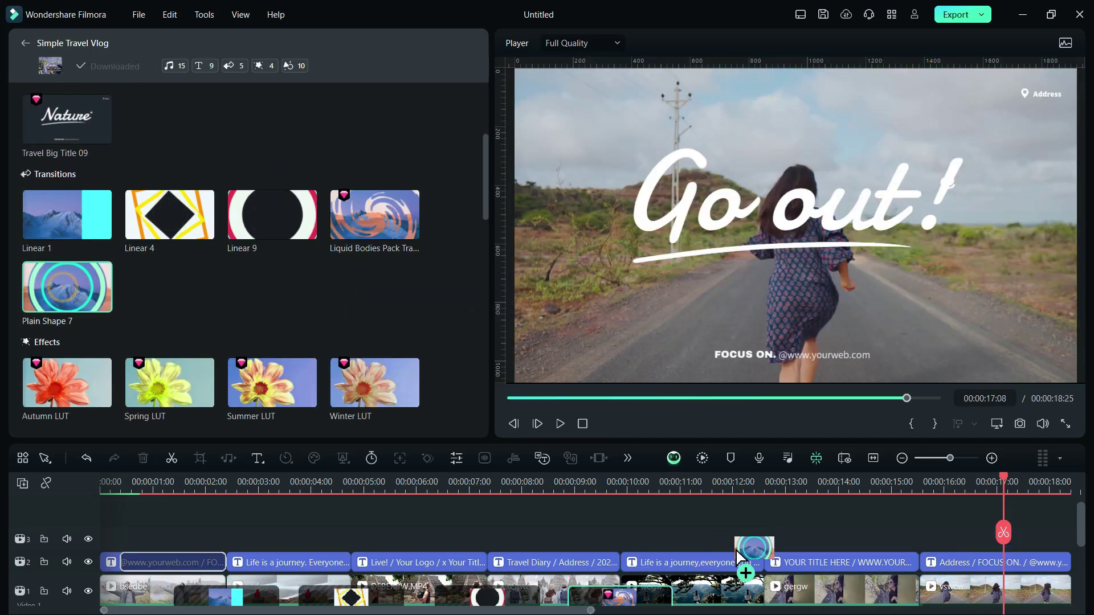
left_click(560, 423)
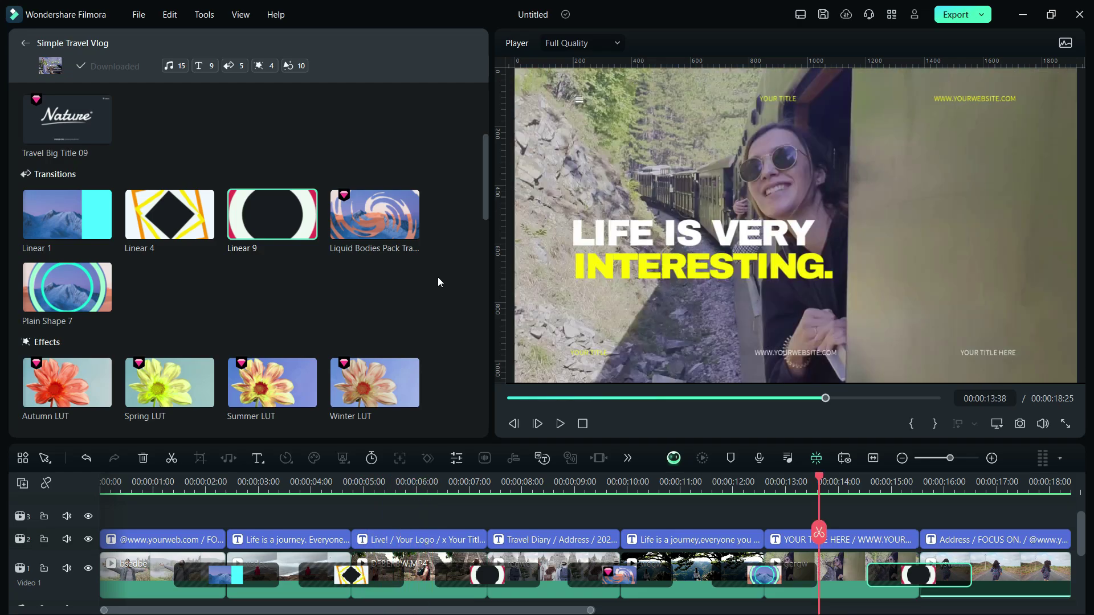
scroll(438, 277, "down", 2)
scroll(438, 277, "down", 2)
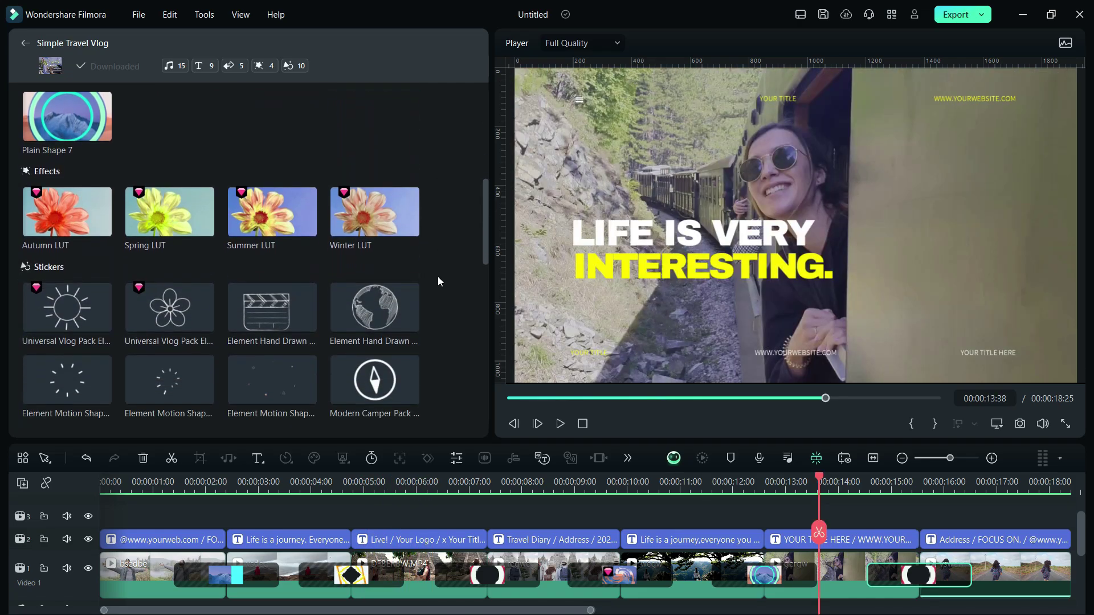
Apply Autumn LUT to the first clip at 88% opacity, skin protection 38.
left_click(71, 209)
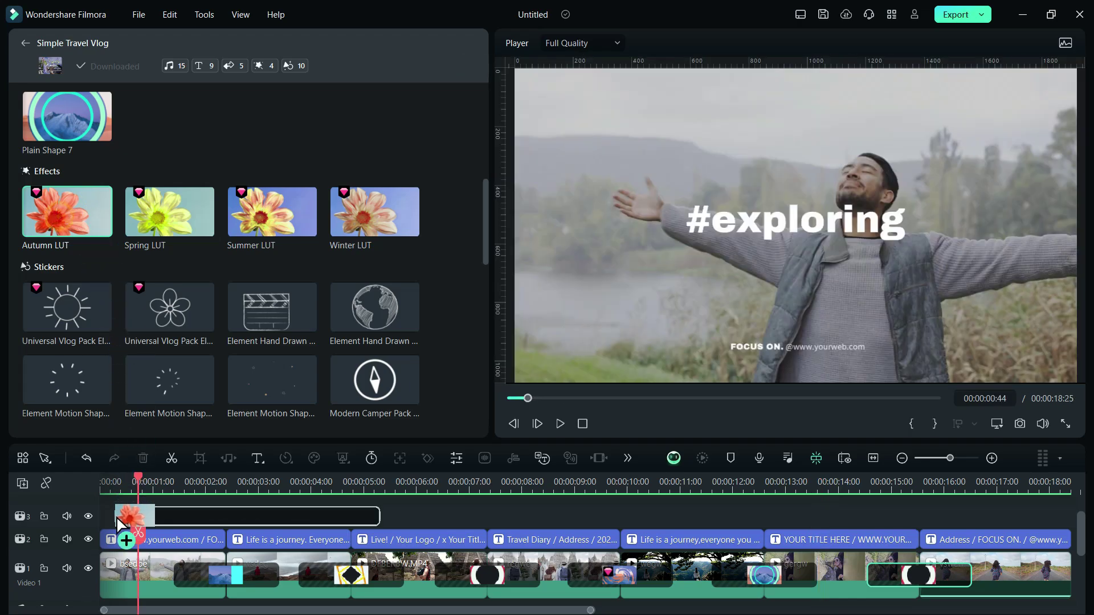
left_click_drag(60, 220, 118, 569)
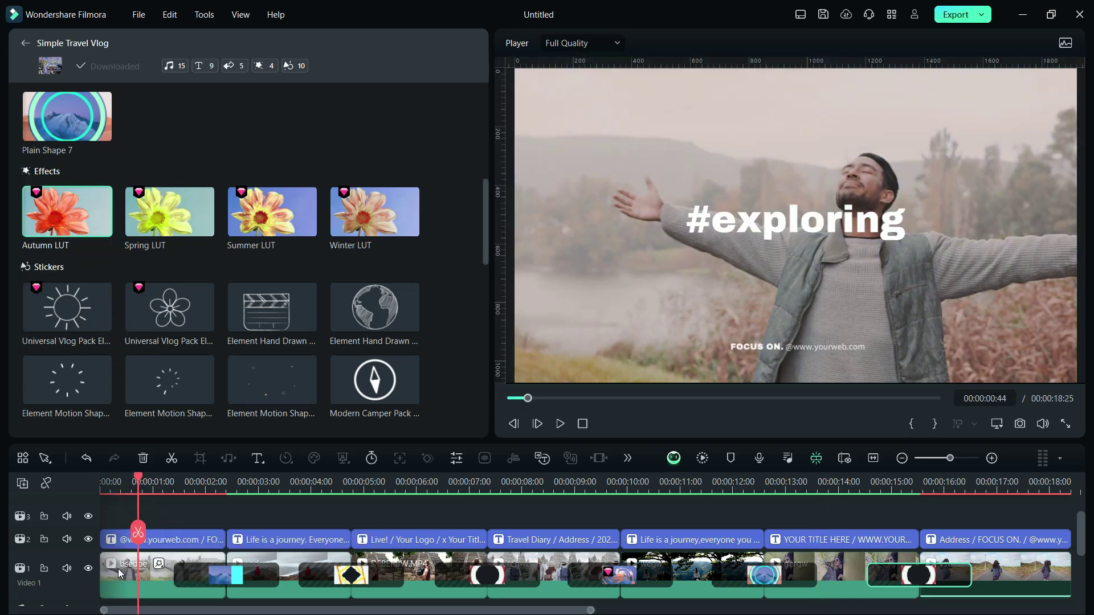
left_click(165, 578)
left_click(191, 44)
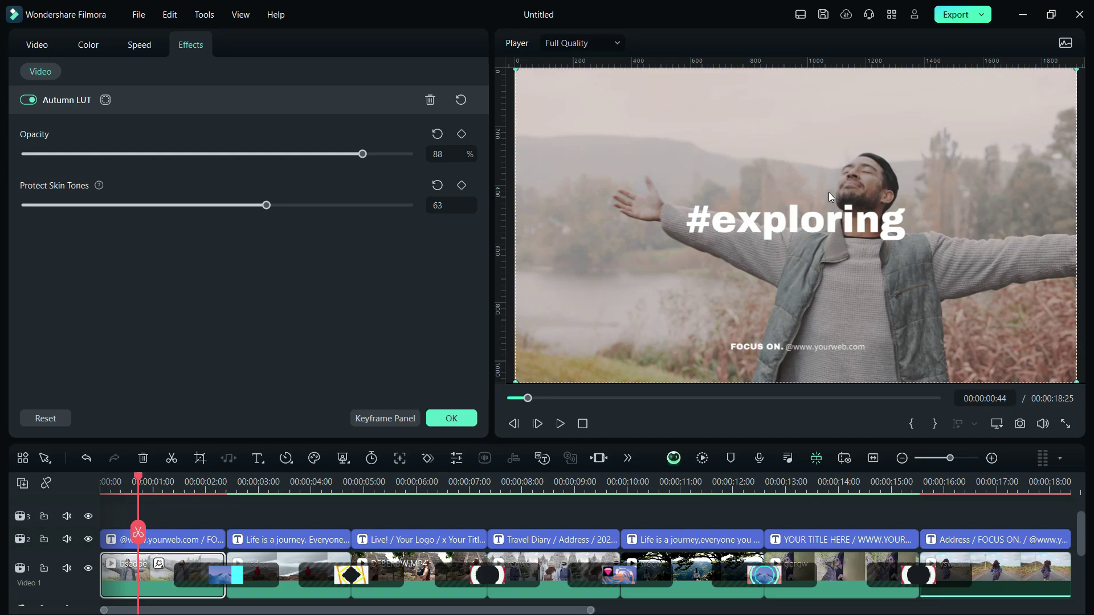
left_click(452, 418)
left_click(245, 198)
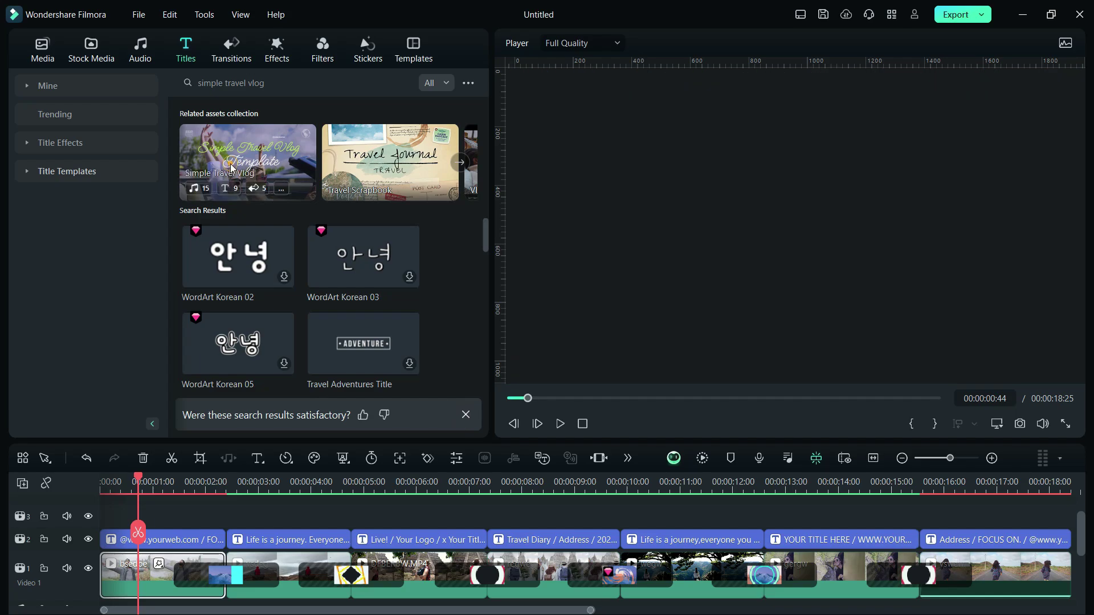
scroll(214, 256, "down", 2)
scroll(185, 354, "down", 3)
scroll(184, 355, "down", 2)
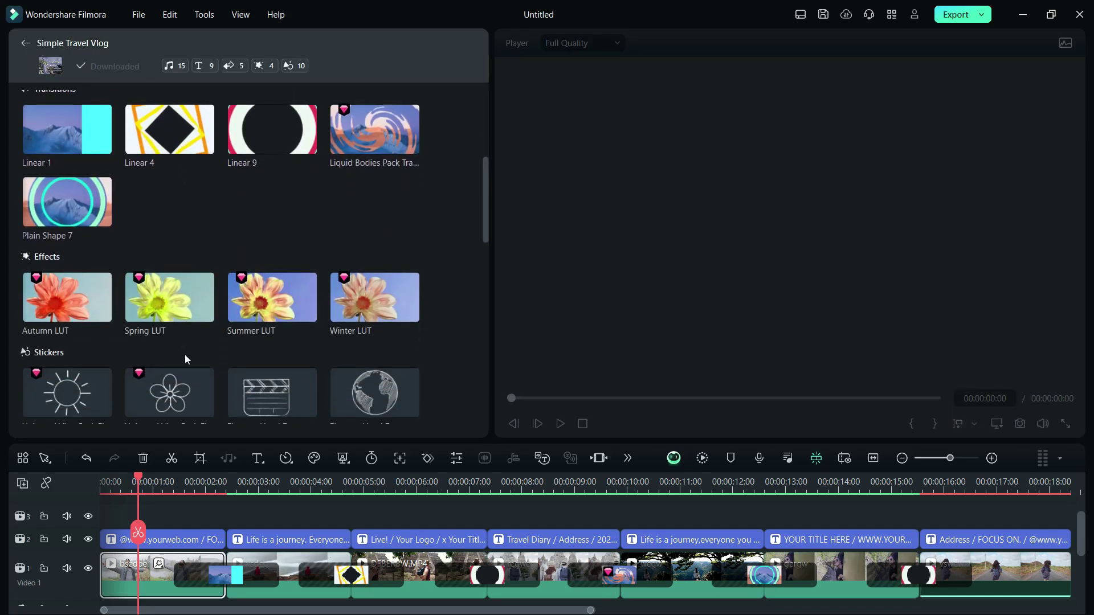
scroll(184, 355, "down", 3)
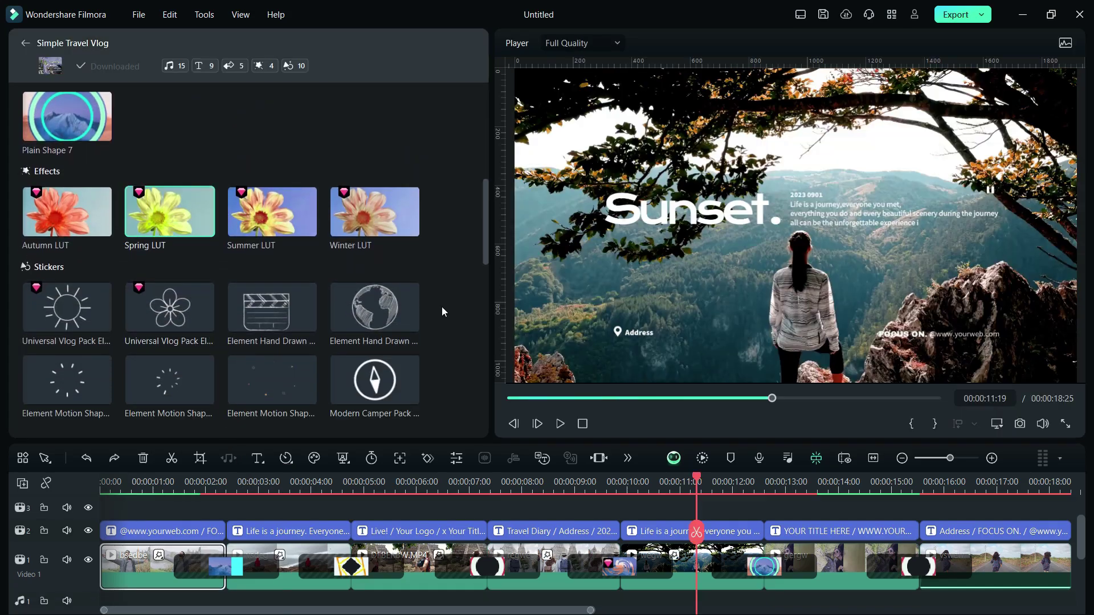
scroll(442, 306, "down", 1)
scroll(442, 304, "down", 2)
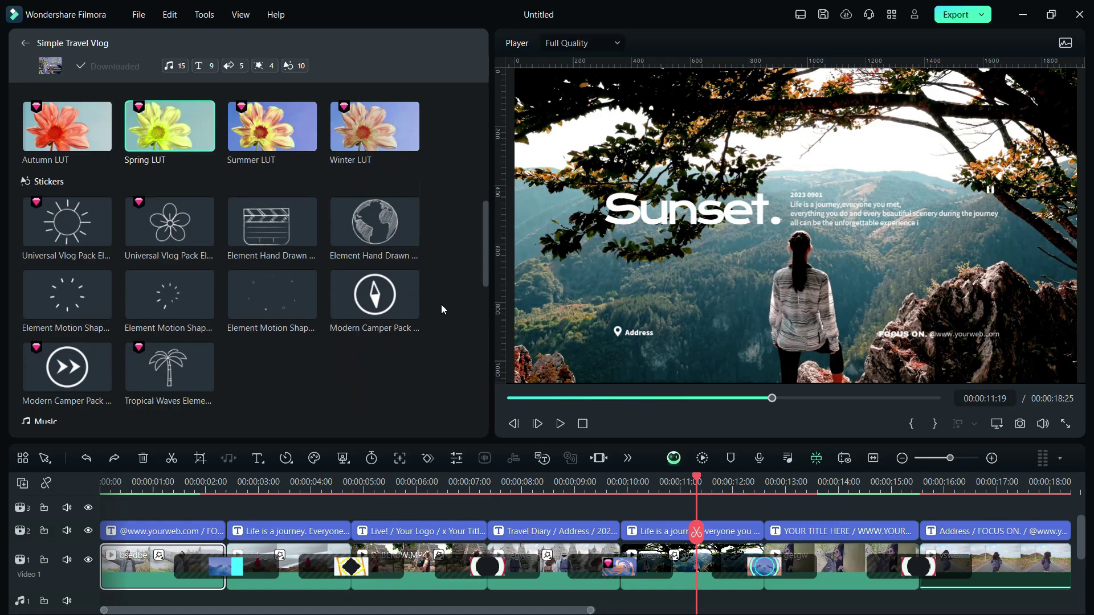
Place the Universal Vlog Pack sticker on the track above the titles and preview it.
left_click(62, 229)
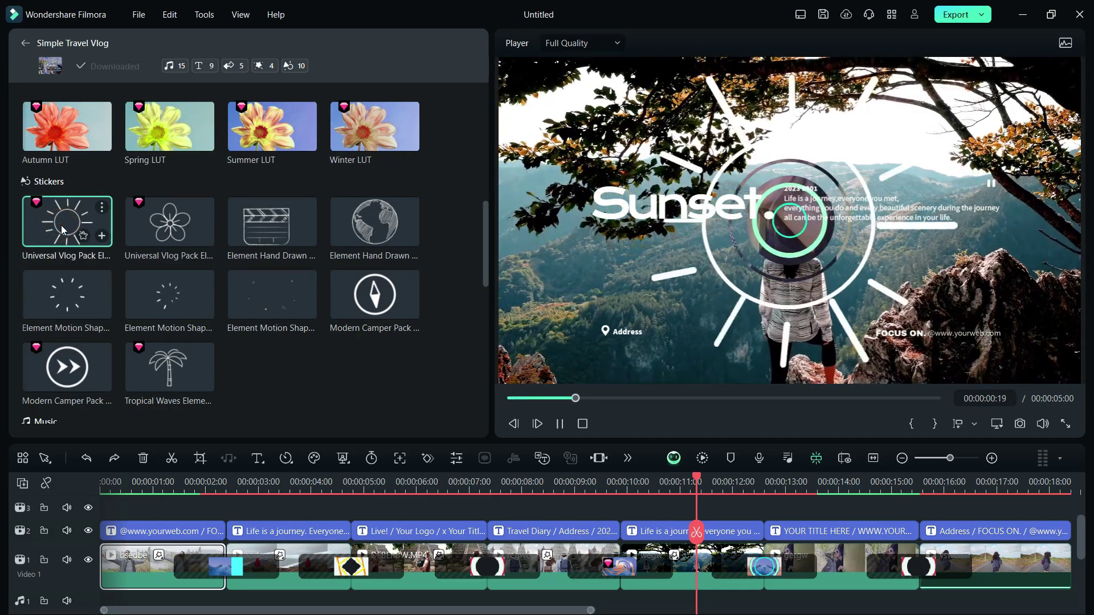
left_click_drag(62, 229, 104, 556)
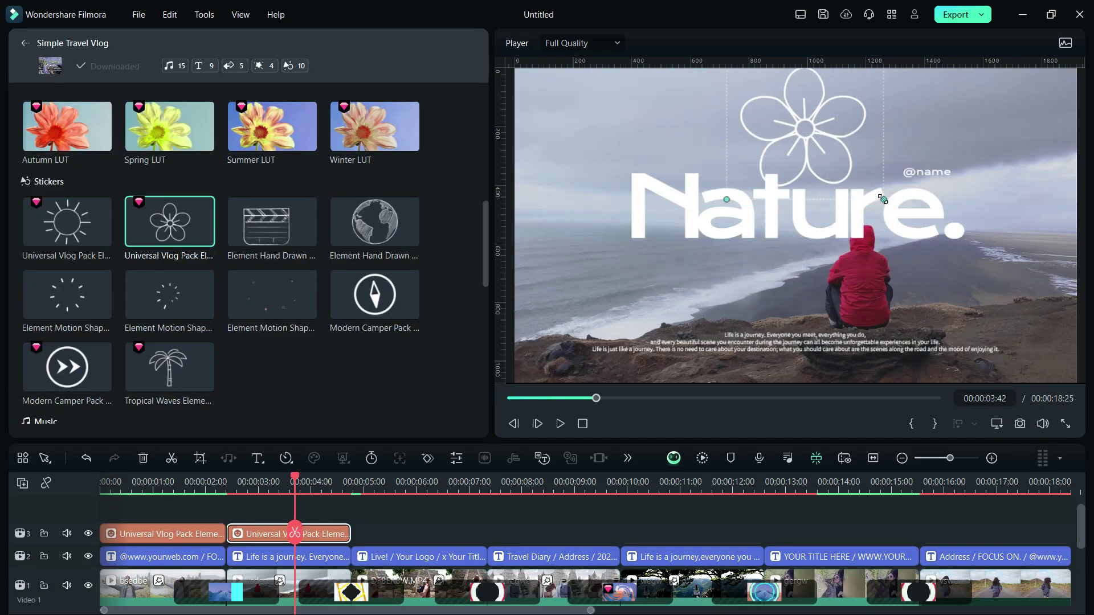
left_click(560, 423)
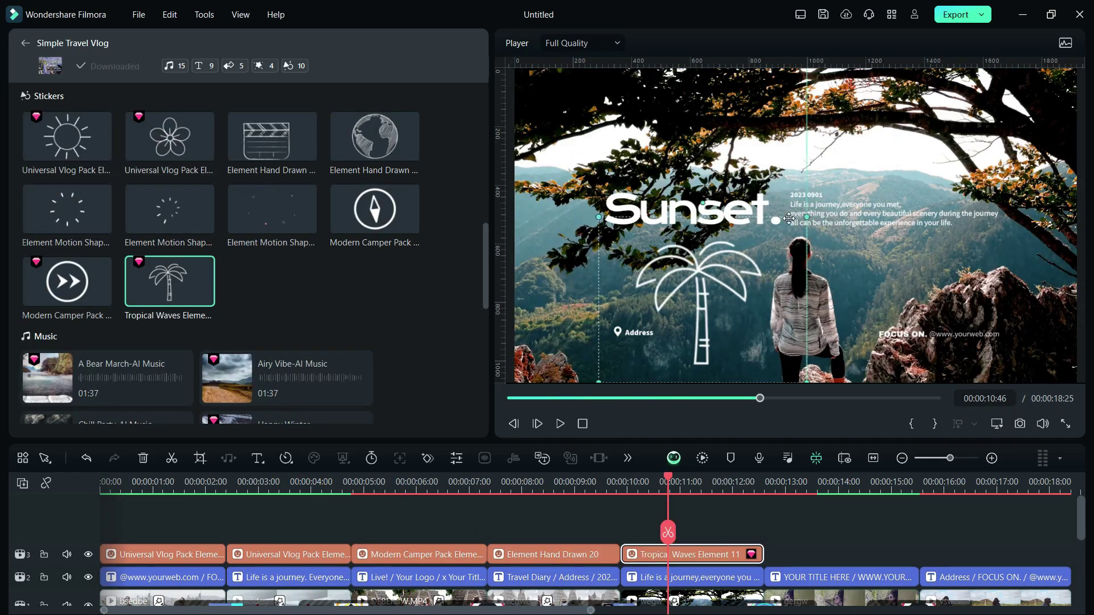
scroll(385, 291, "down", 3)
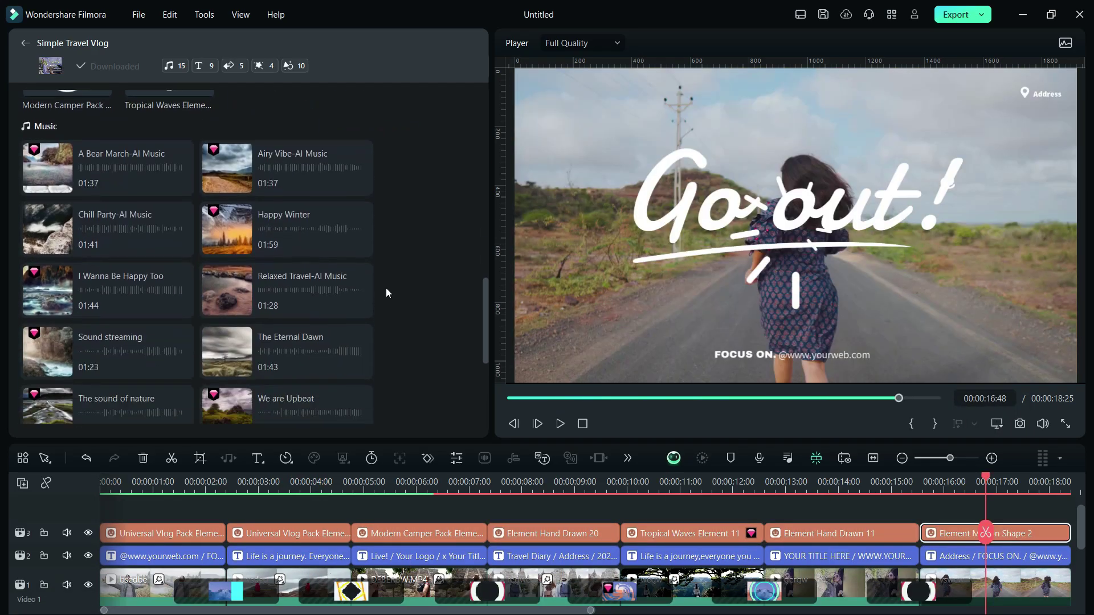
scroll(386, 292, "down", 1)
Audition music tracks, lay We are Upbeat from 00:00:00, and preview it.
left_click(45, 121)
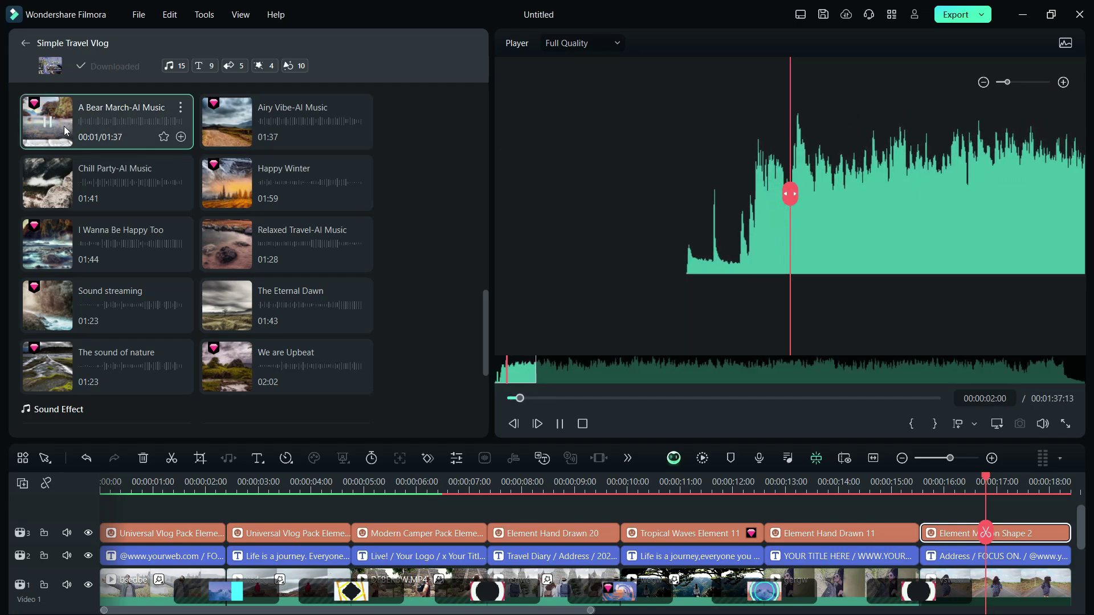
left_click(227, 184)
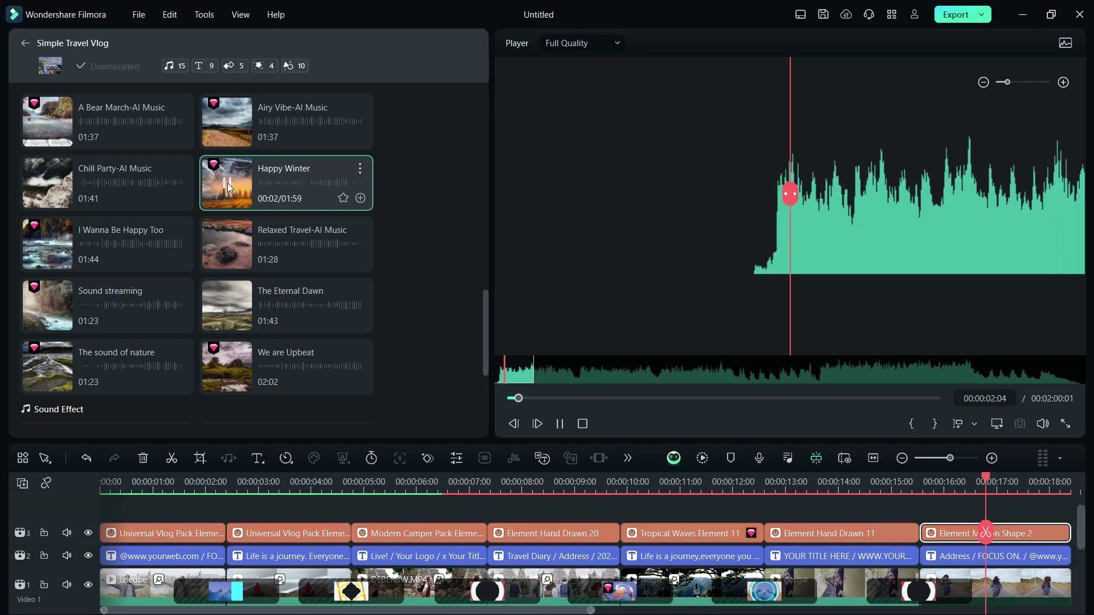
left_click(227, 302)
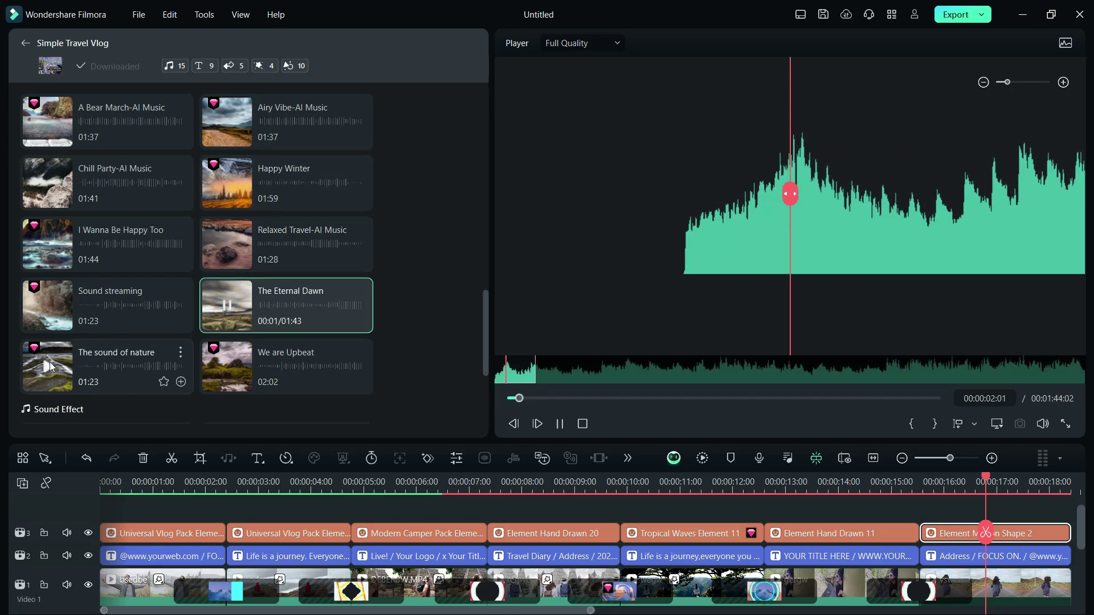
scroll(44, 301, "down", 1)
left_click(227, 283)
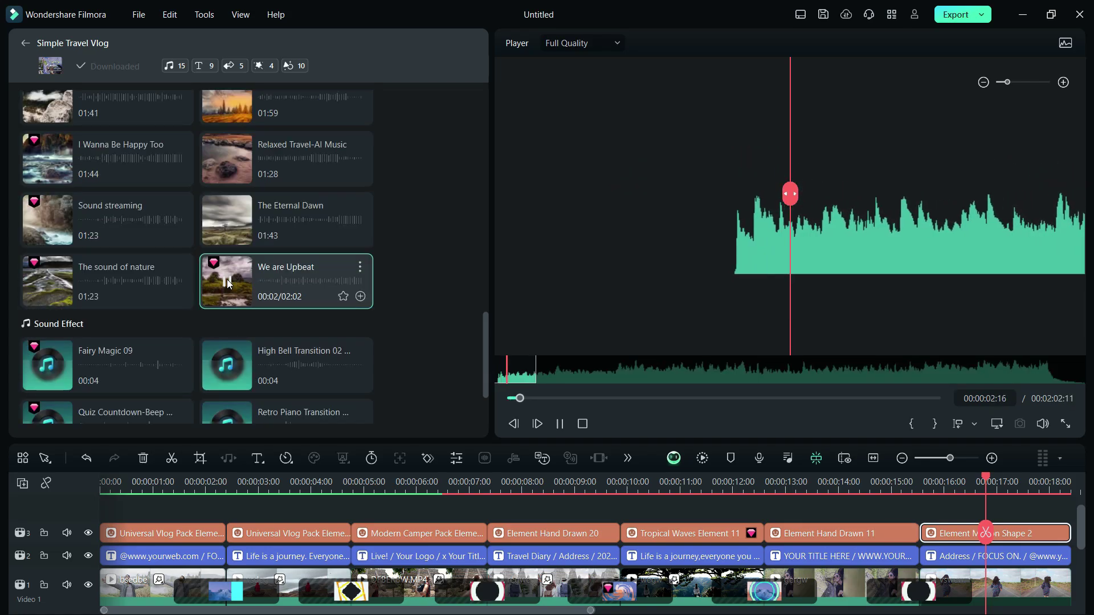
mouse_move(228, 283)
left_mouse_down()
mouse_move(99, 560)
mouse_move(146, 593)
left_mouse_up()
left_click(560, 425)
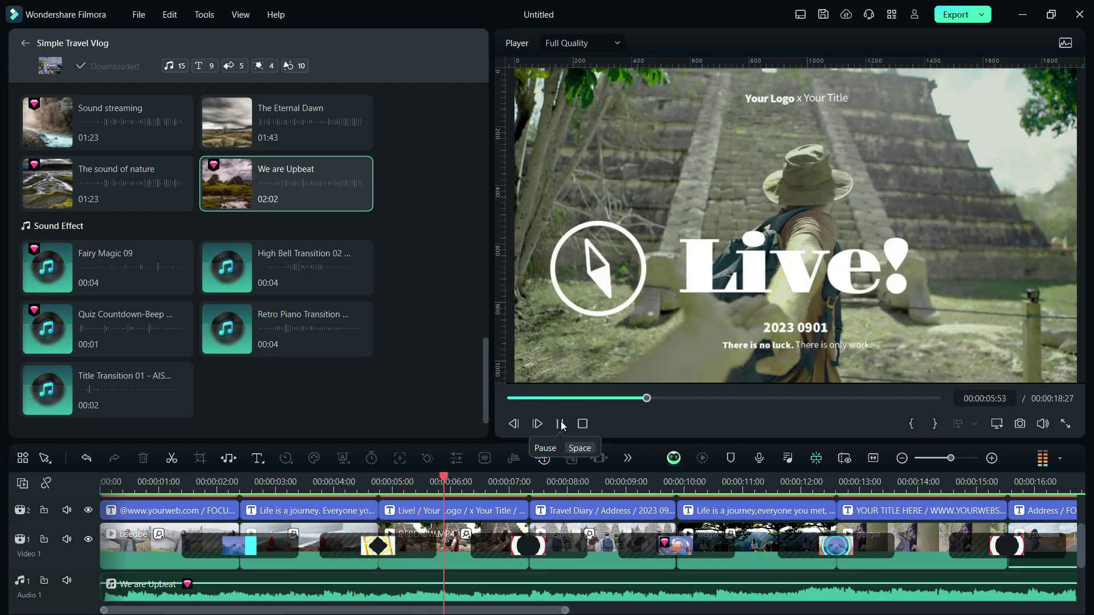
left_click(562, 424)
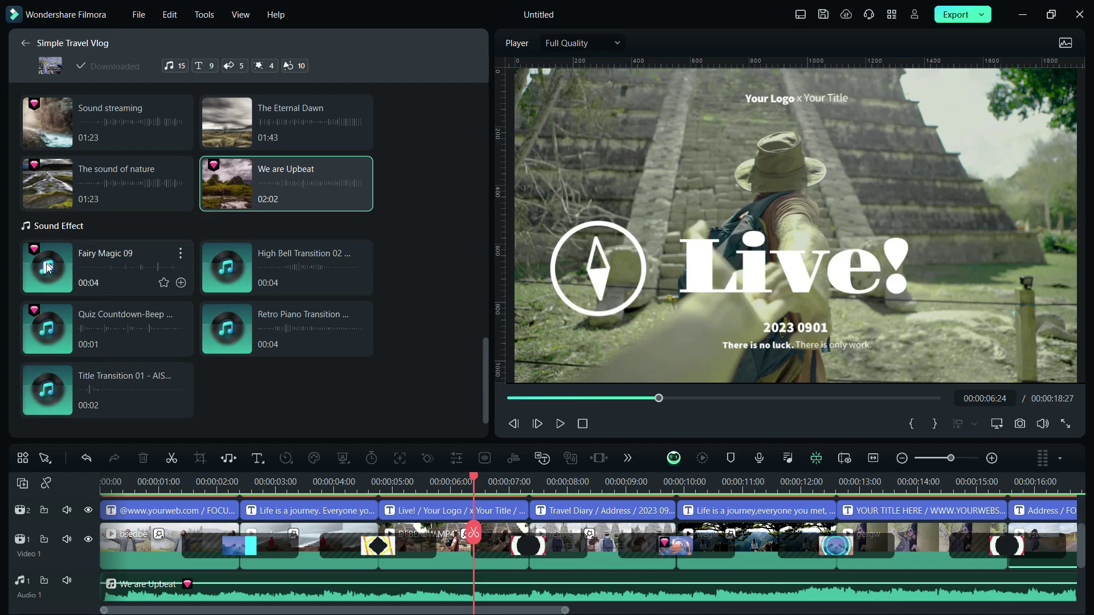
Audition Fairy Magic 09, High Bell, Retro Piano, Quiz Countdown and Title Transition 01 sounds.
left_click(47, 267)
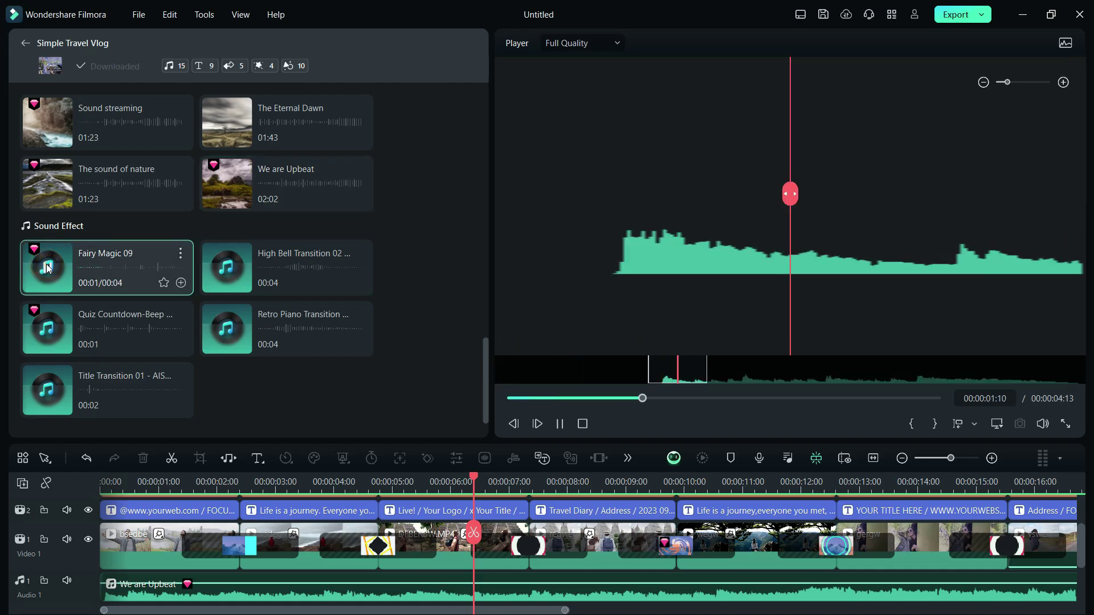
left_click(226, 272)
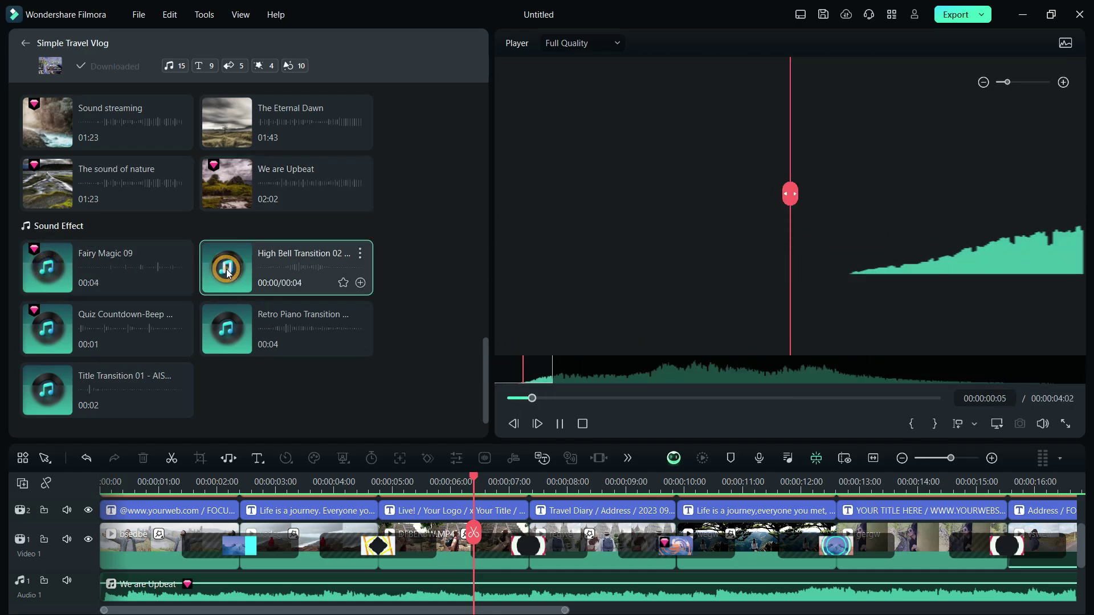
left_click(226, 329)
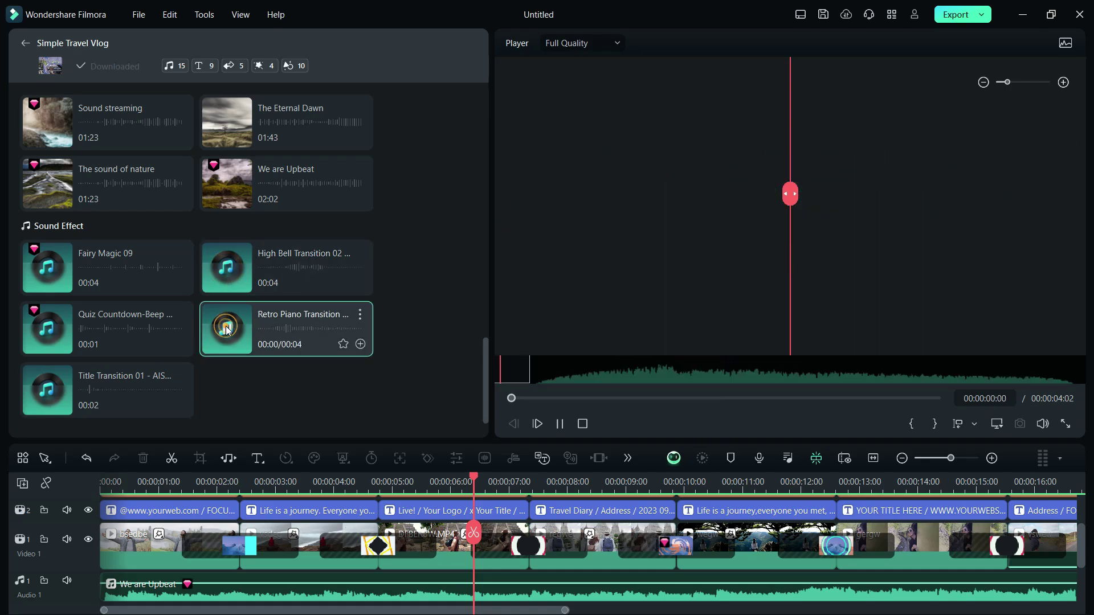
left_click(47, 330)
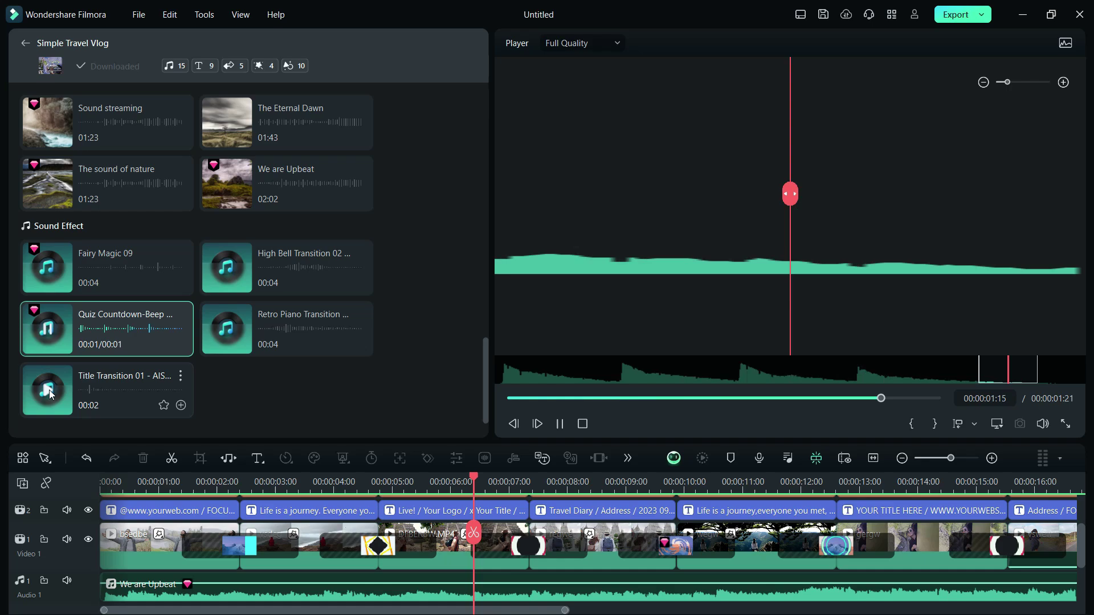
left_click(49, 393)
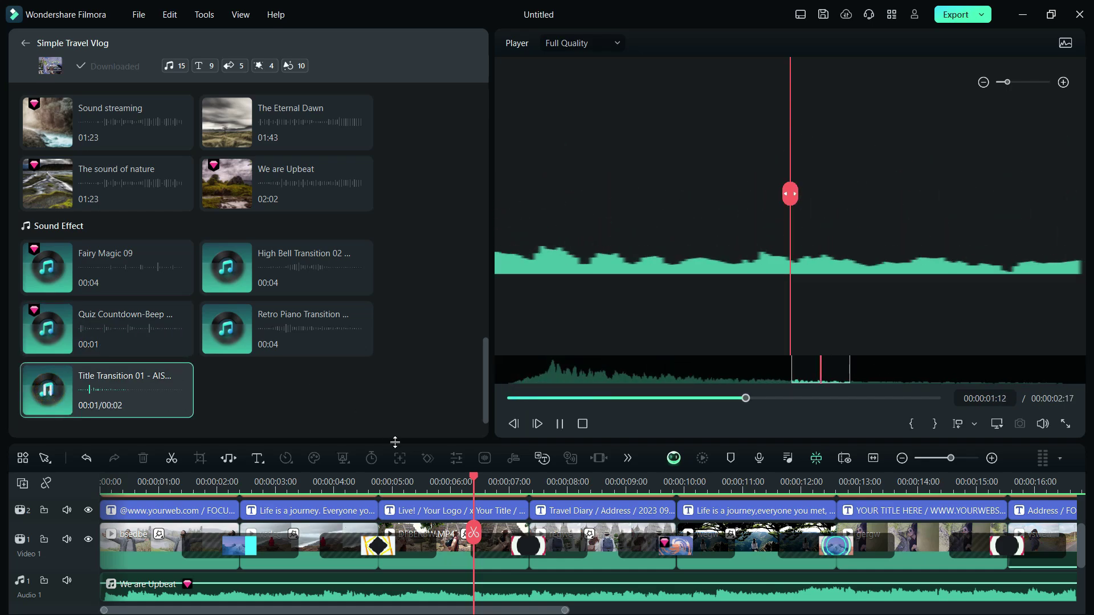
Enlarge the timeline and place Retro Piano Transition 10 on Audio 2, then preview.
left_click_drag(395, 441, 395, 387)
left_click_drag(245, 289, 197, 581)
left_click(142, 426)
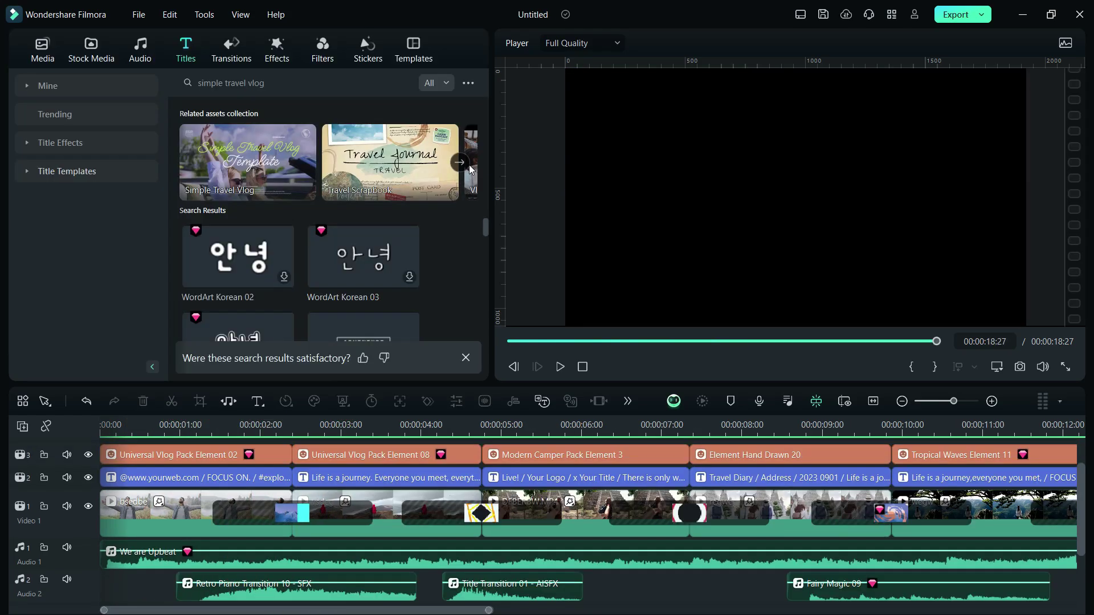
Page through related collections to Outdoor Travel Scenery and another travel pack.
left_click(461, 163)
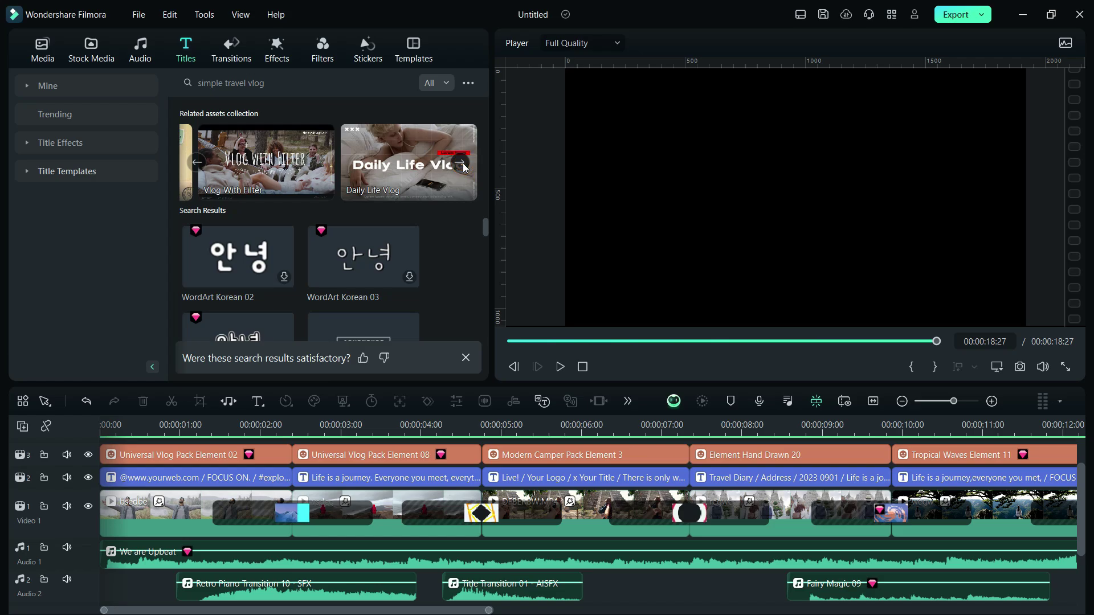
left_click(462, 163)
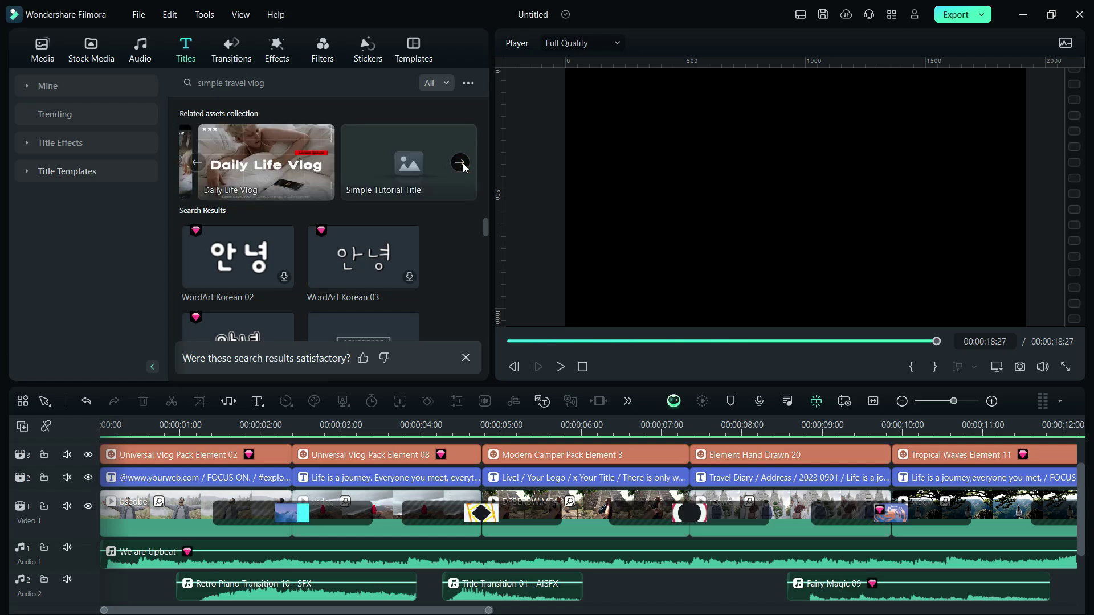
left_click(461, 163)
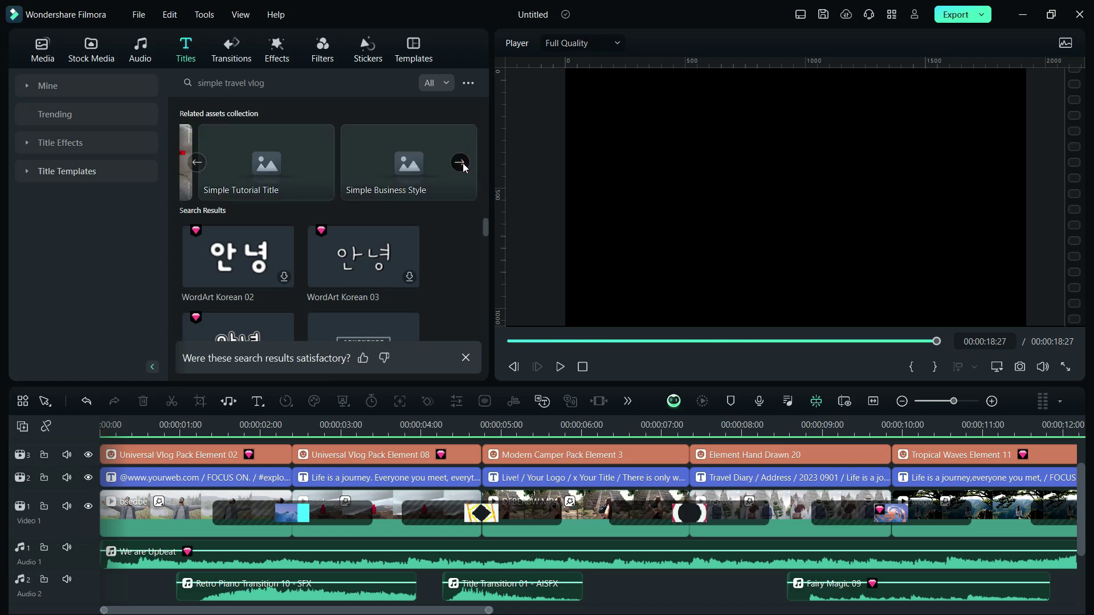
left_click(462, 164)
left_click(462, 163)
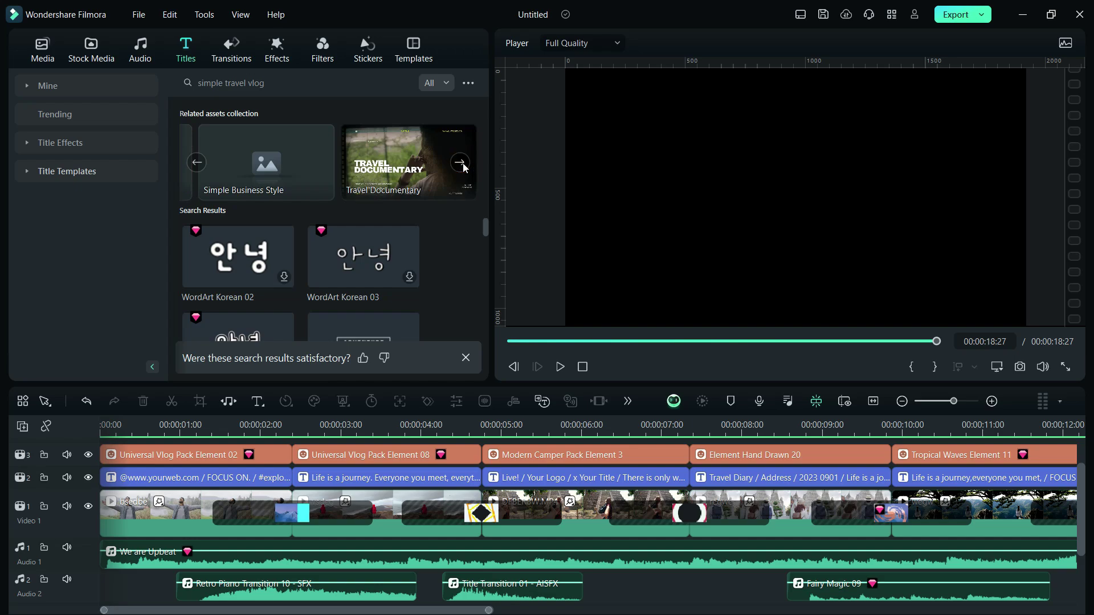
left_click(461, 163)
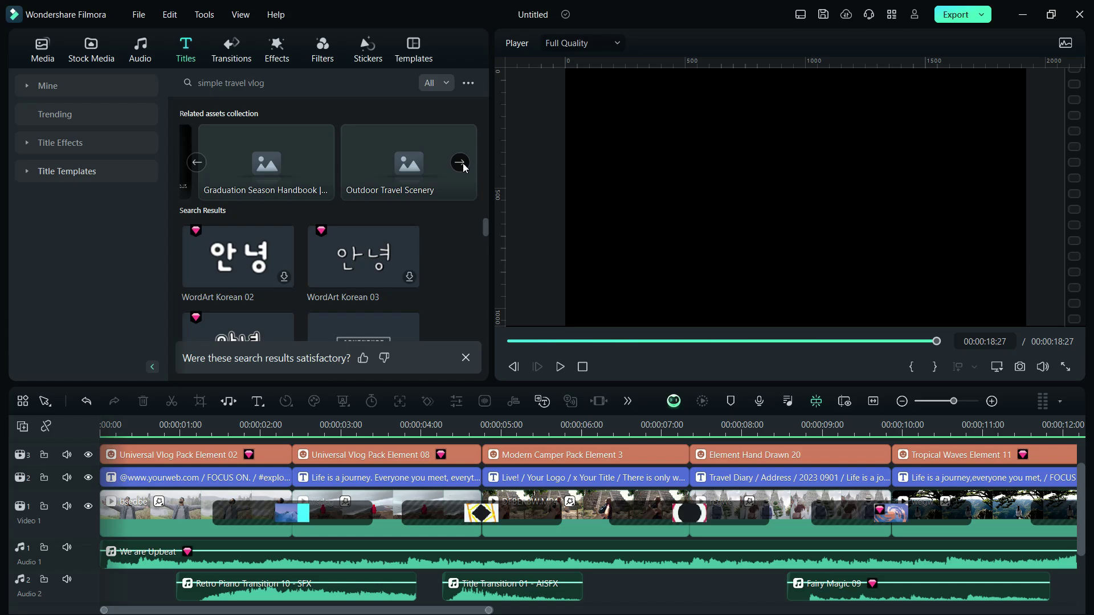
left_click(463, 163)
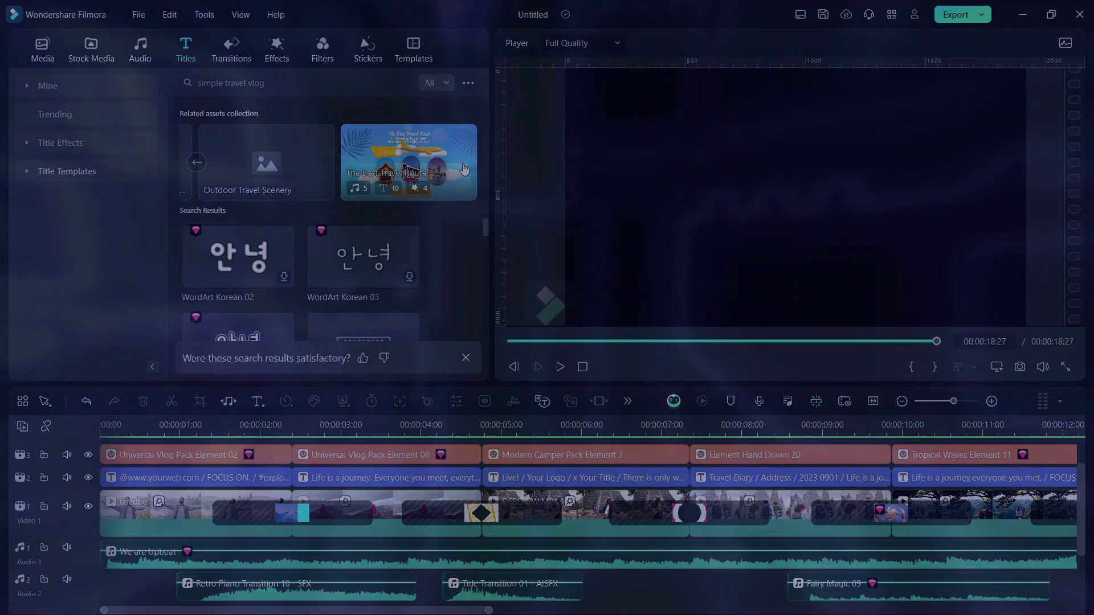